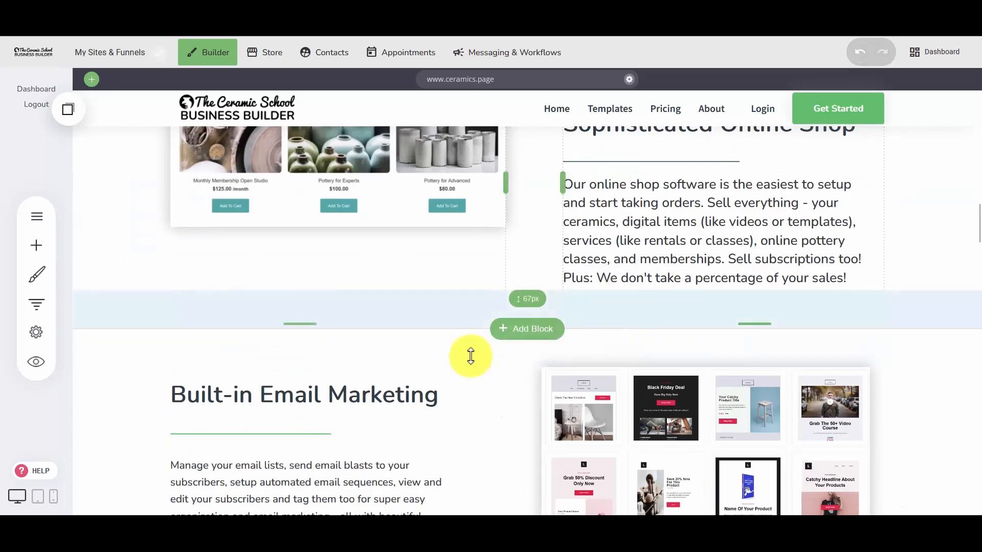
Check the home page's desktop layout, preview it in tablet view, and switch the builder to phone view.
scroll(469, 354, "down", 8)
scroll(522, 375, "up", 10)
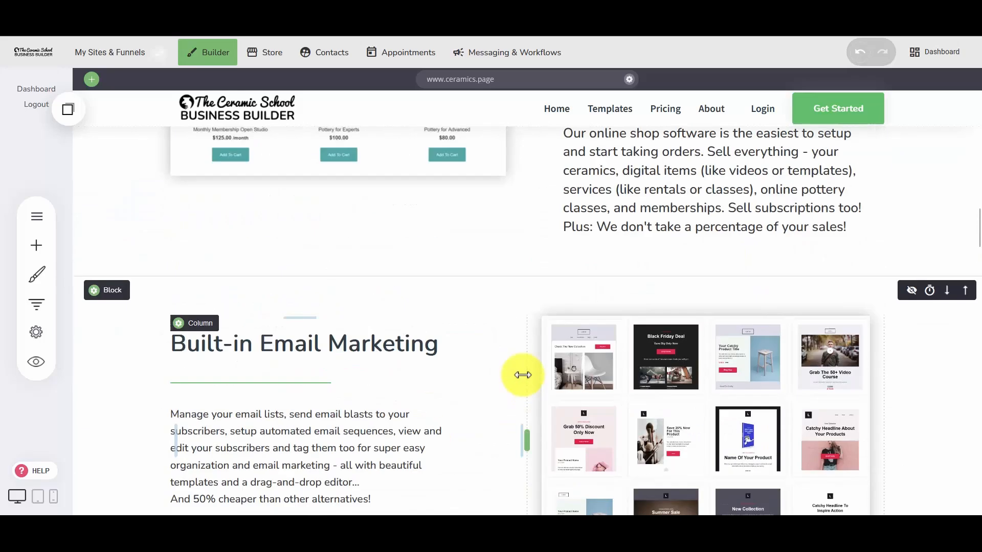
scroll(522, 376, "up", 8)
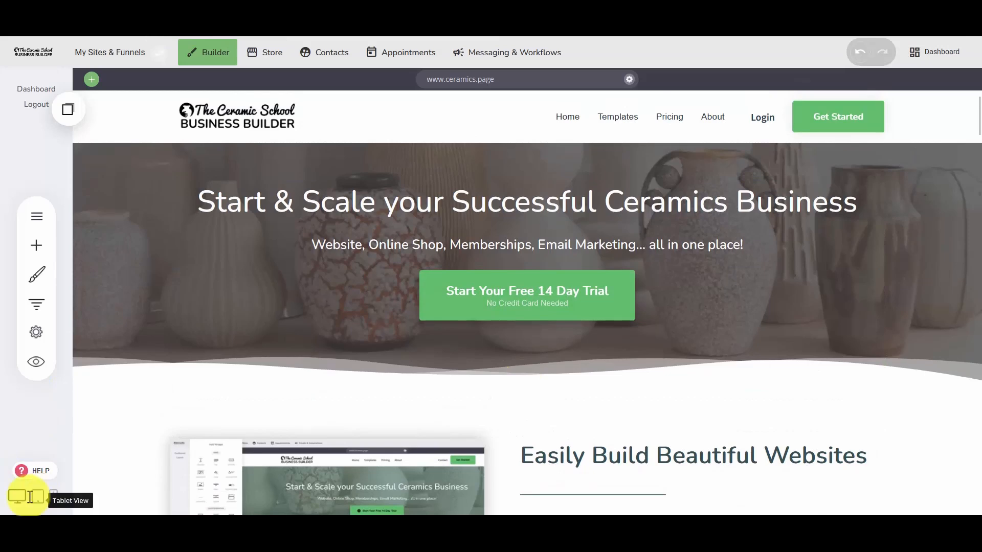
left_click(37, 497)
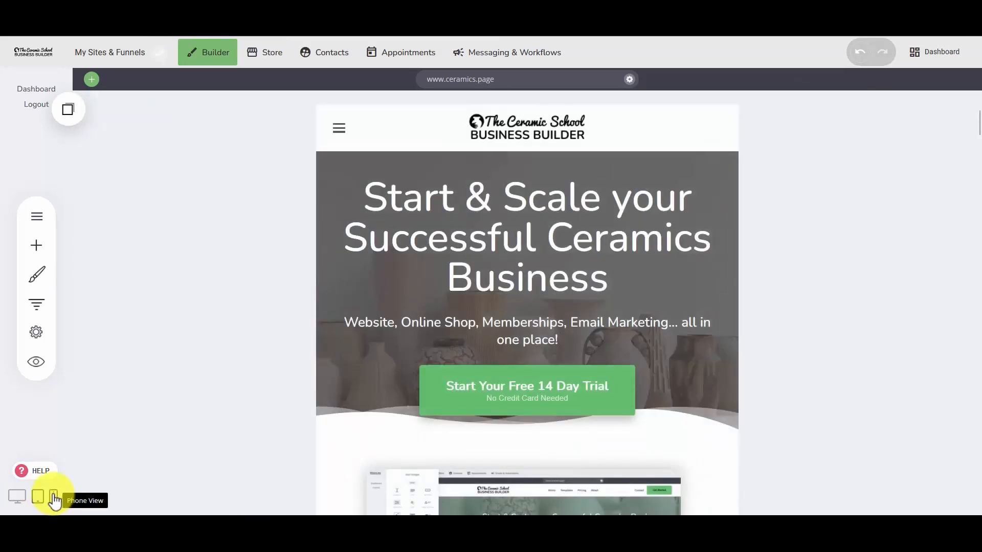
left_click(53, 497)
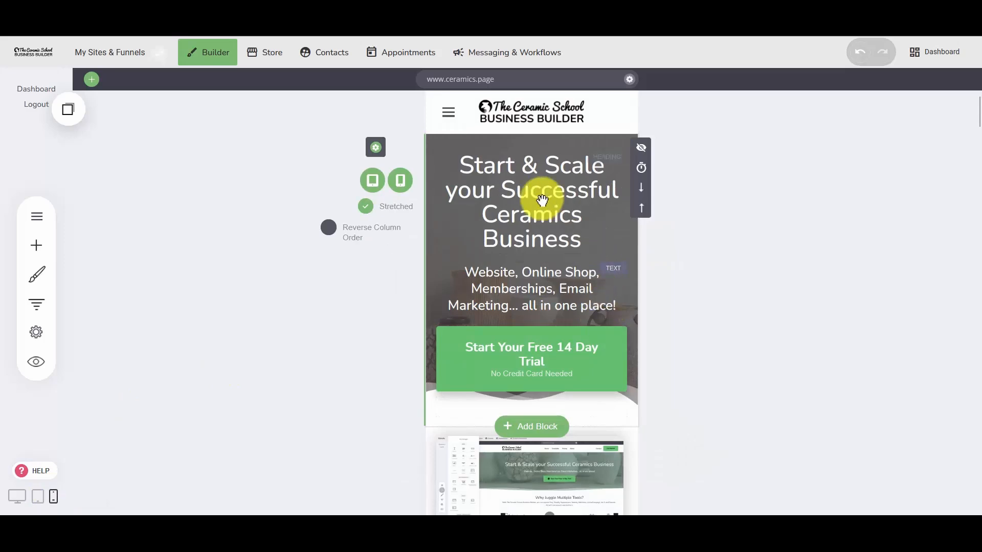
Examine the phone layout of the home page, comparing the order of images and text from block to block.
scroll(526, 371, "down", 5)
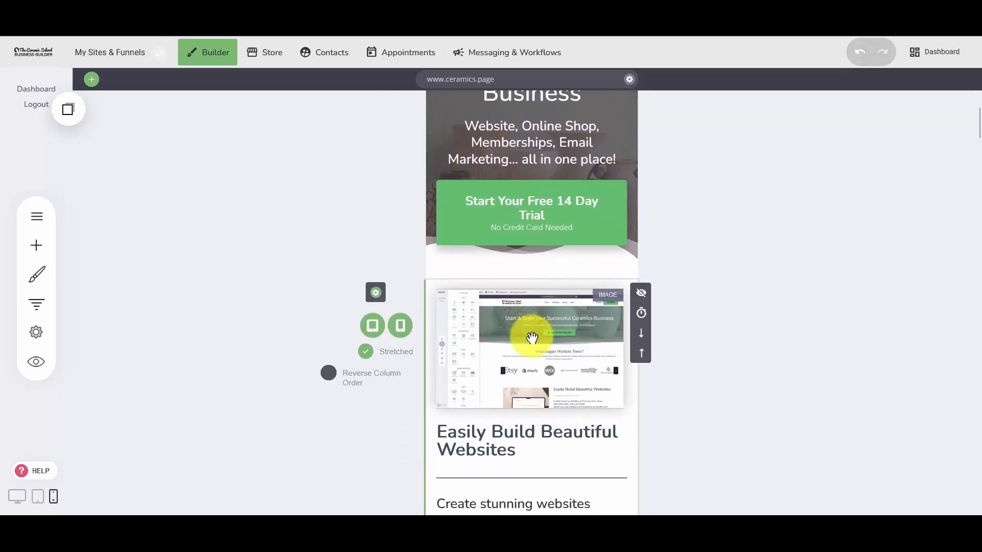
scroll(542, 330, "down", 8)
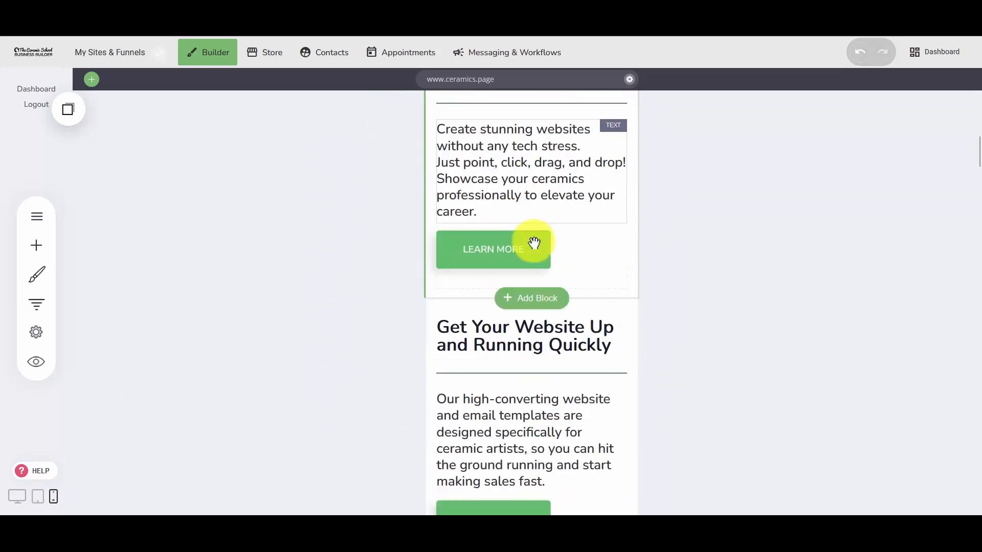
scroll(534, 242, "down", 7)
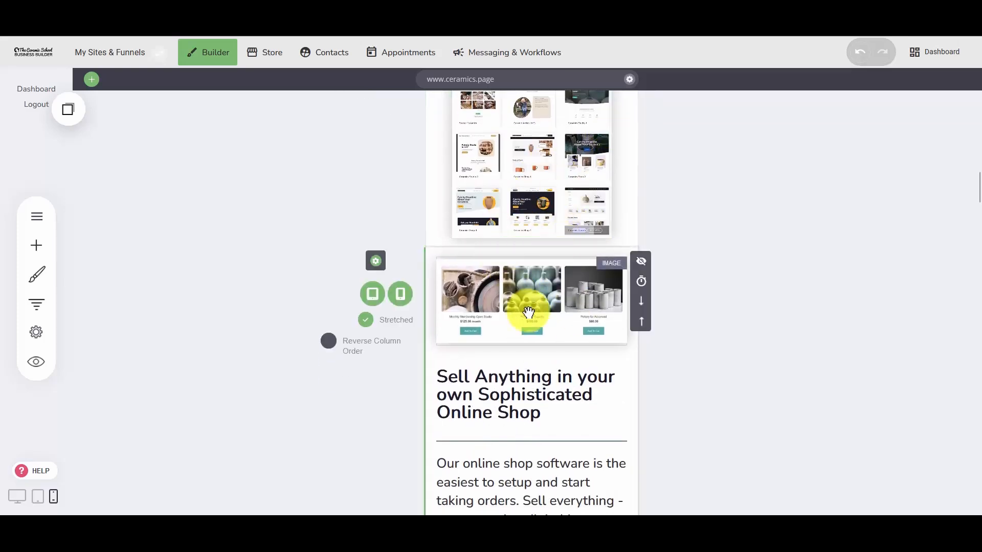
scroll(527, 309, "up", 5)
scroll(528, 311, "up", 4)
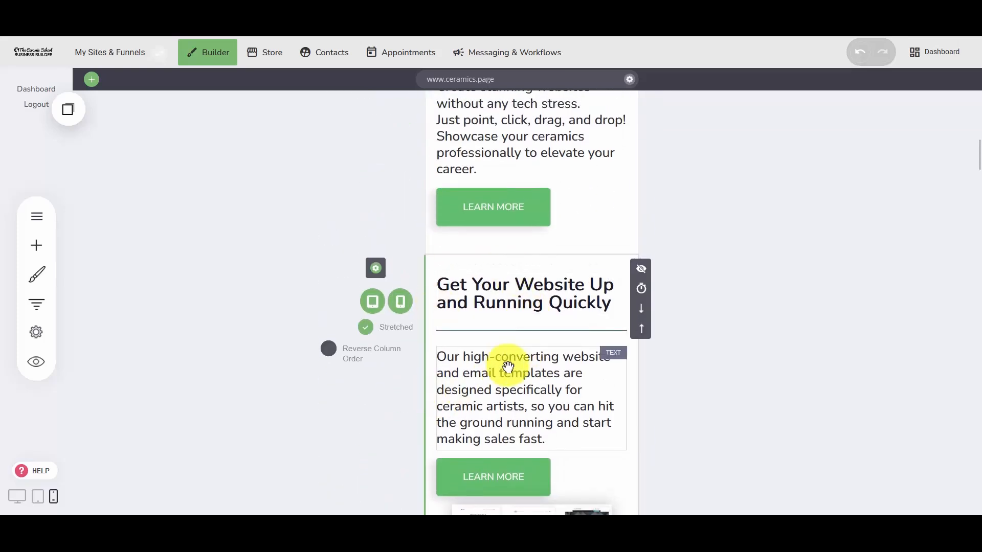
scroll(507, 367, "down", 3)
scroll(546, 268, "up", 2)
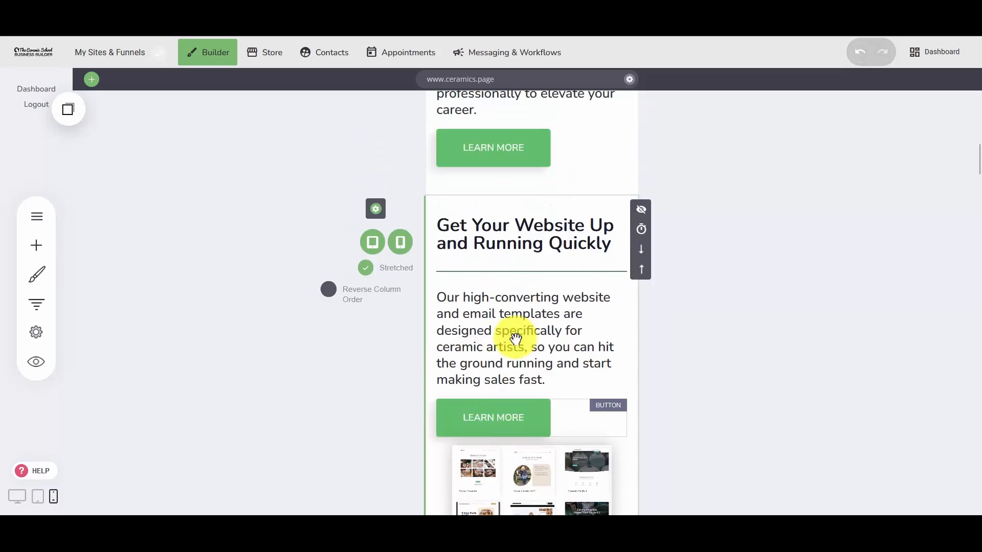
scroll(515, 338, "up", 8)
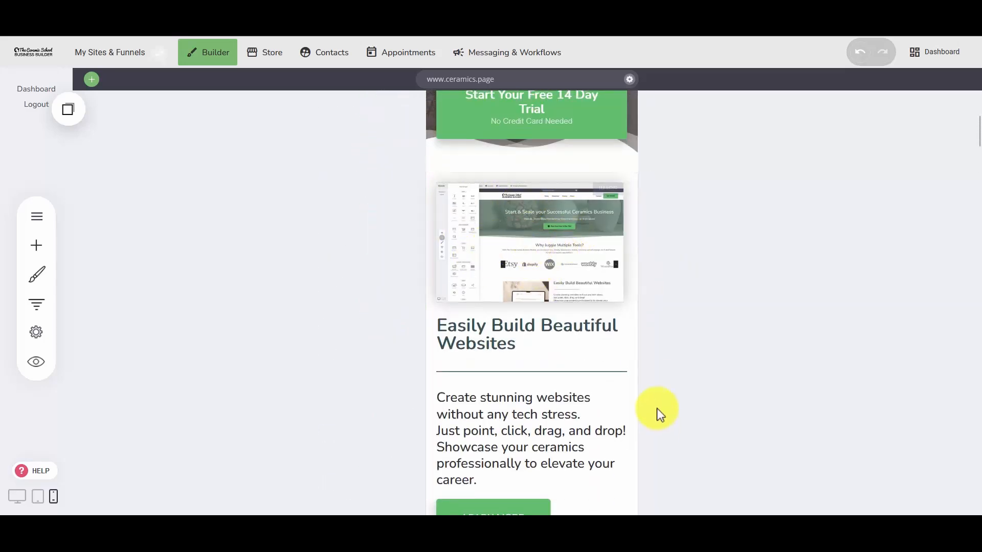
scroll(526, 271, "up", 3)
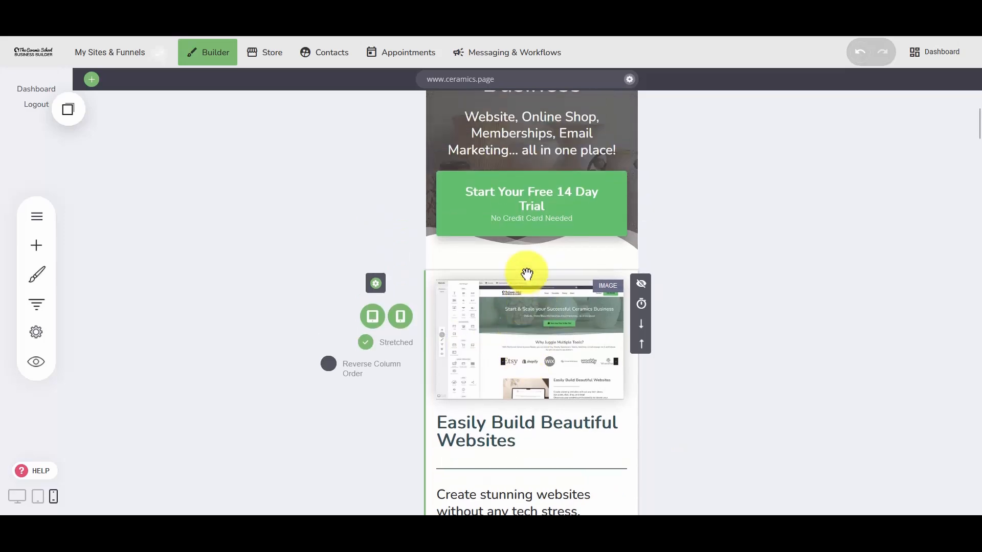
Reverse the column order of the "Get Your Website Up and Running Quickly" block so its image sits above the heading.
scroll(508, 362, "down", 3)
scroll(500, 293, "down", 1)
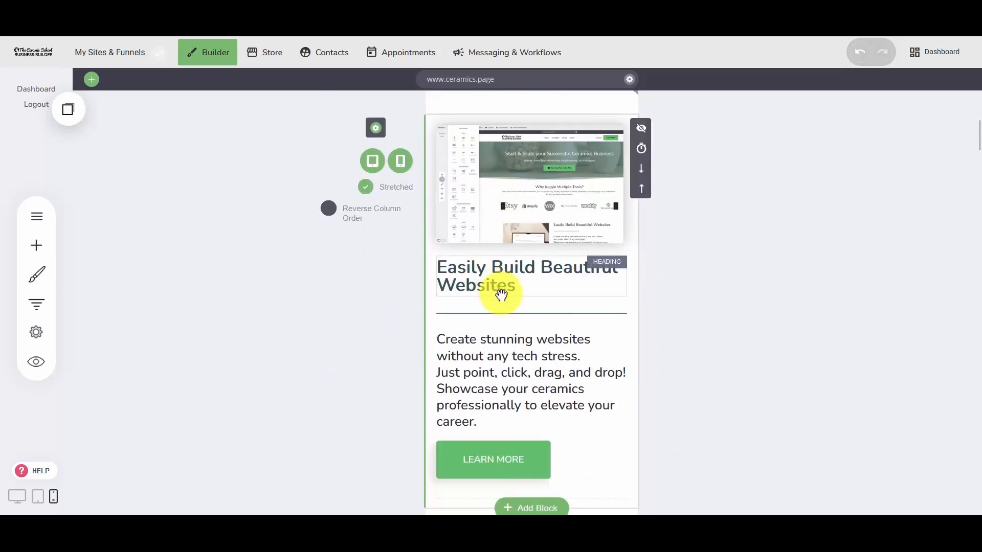
scroll(526, 368, "down", 7)
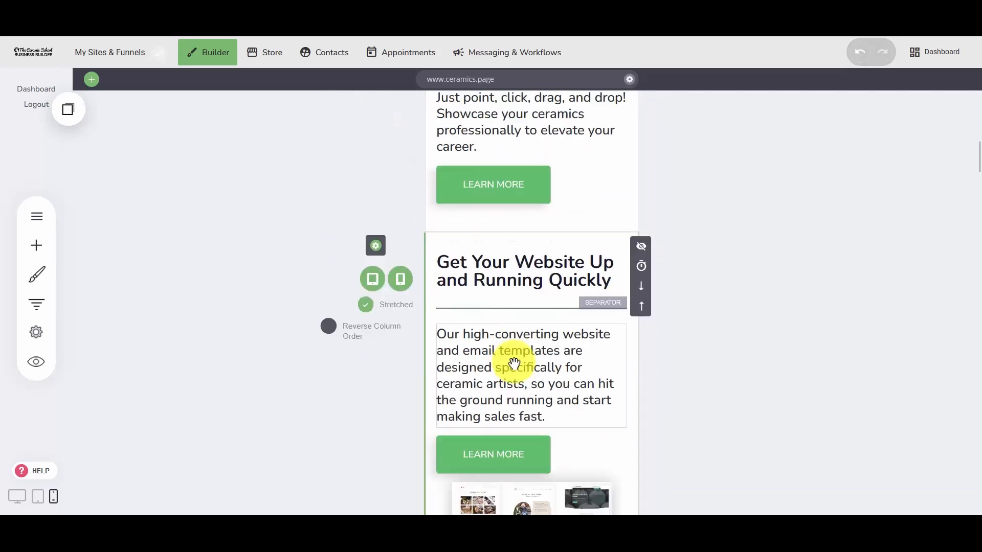
scroll(521, 276, "down", 2)
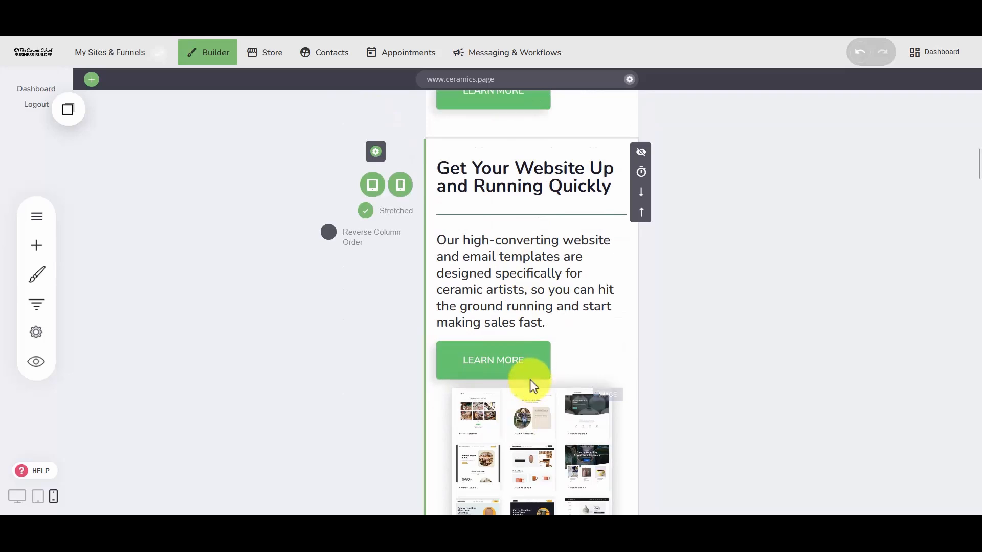
left_click(346, 238)
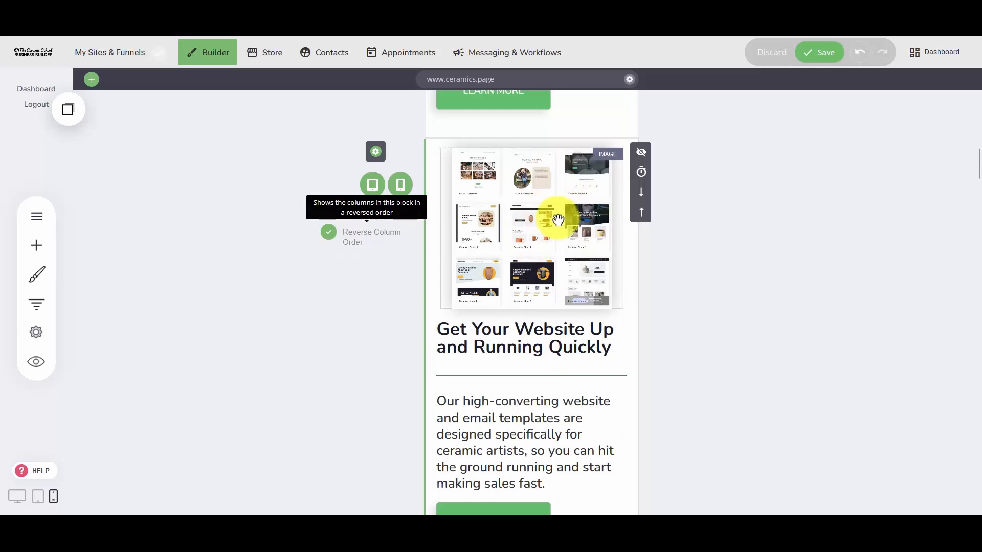
Reverse the column order of the "Built-in Email Marketing" block so its image comes before the text.
scroll(514, 276, "down", 10)
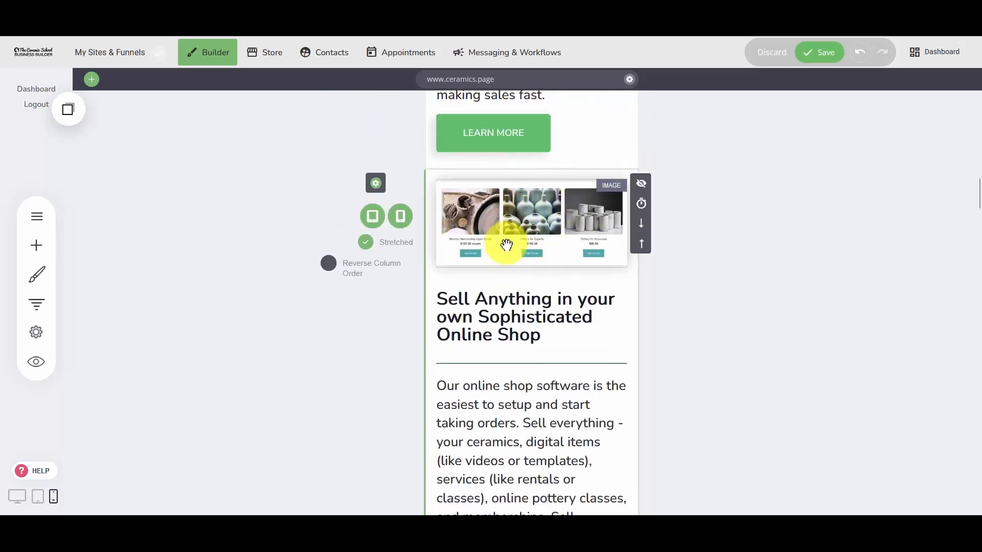
scroll(506, 245, "down", 10)
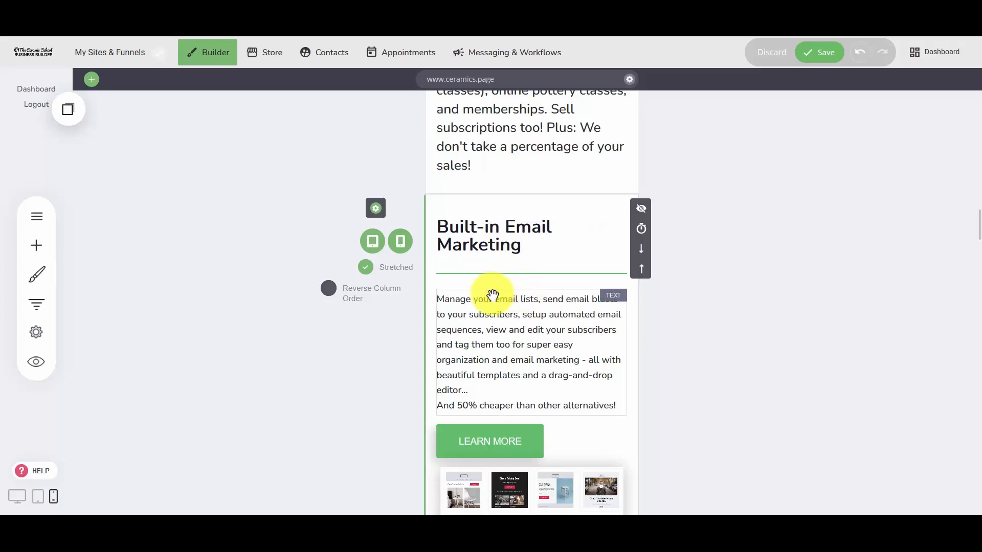
left_click(357, 302)
Put images above text by disabling Reverse Column Order for "Grow Your Email List on Autopilot" and enabling it for "Never miss a Sale".
scroll(530, 268, "down", 12)
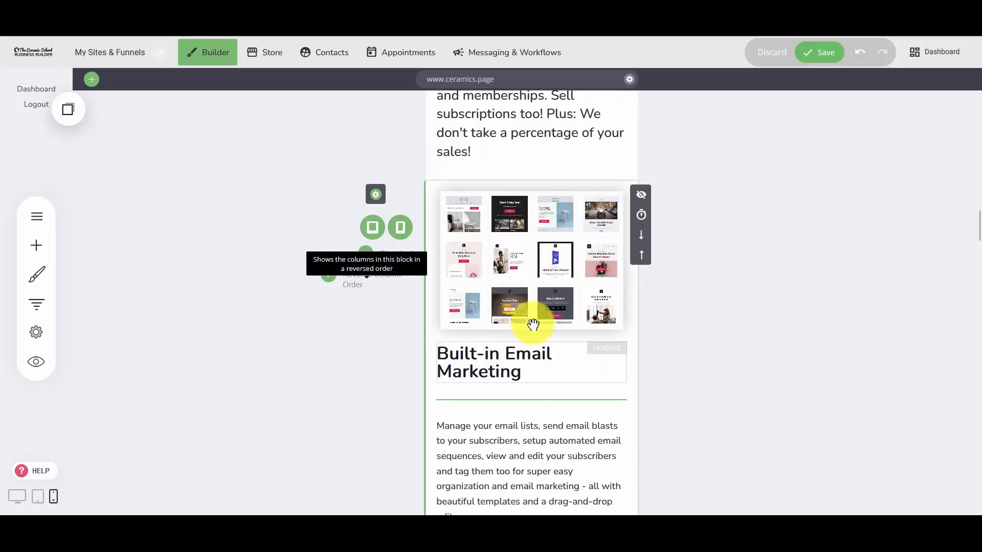
scroll(563, 255, "down", 2)
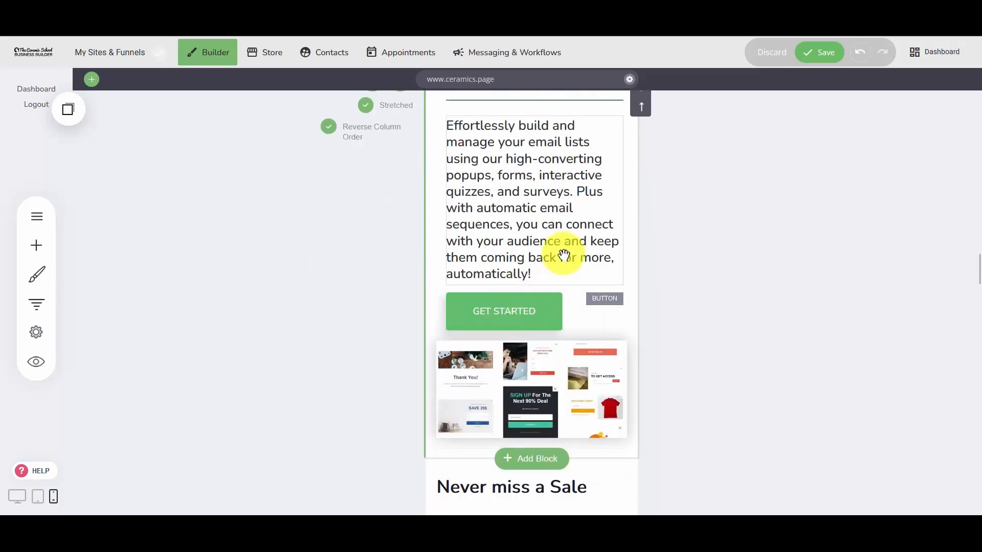
scroll(517, 290, "up", 10)
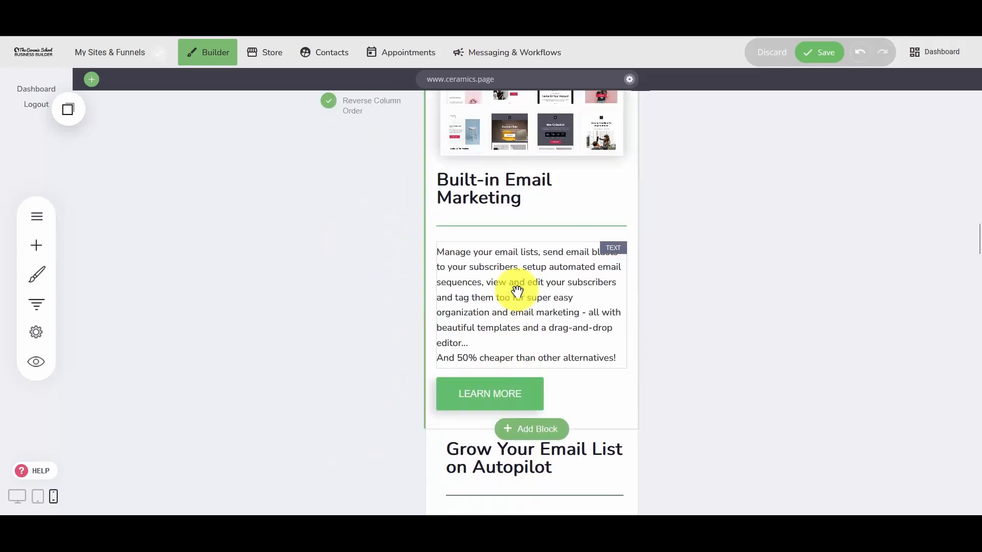
scroll(518, 281, "down", 8)
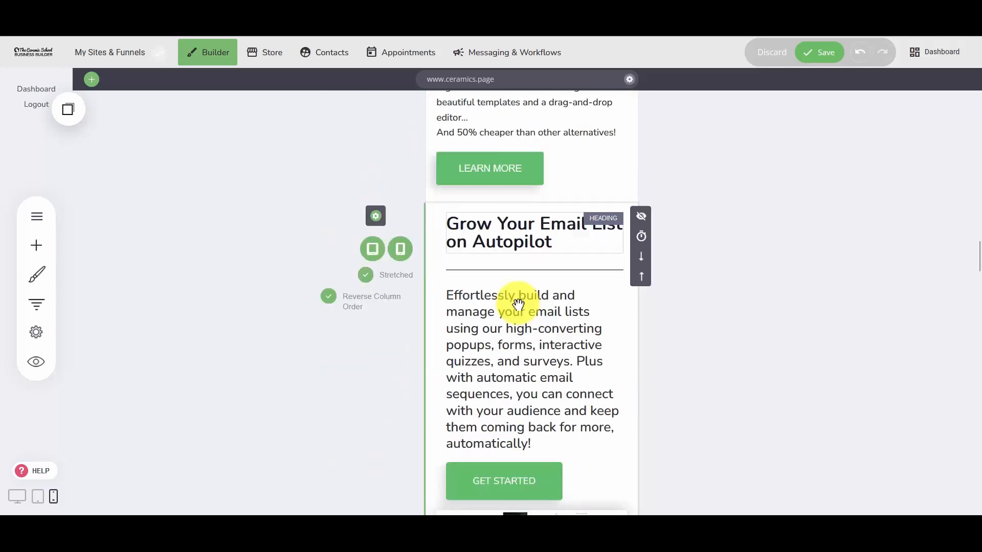
left_click(361, 271)
scroll(539, 276, "down", 8)
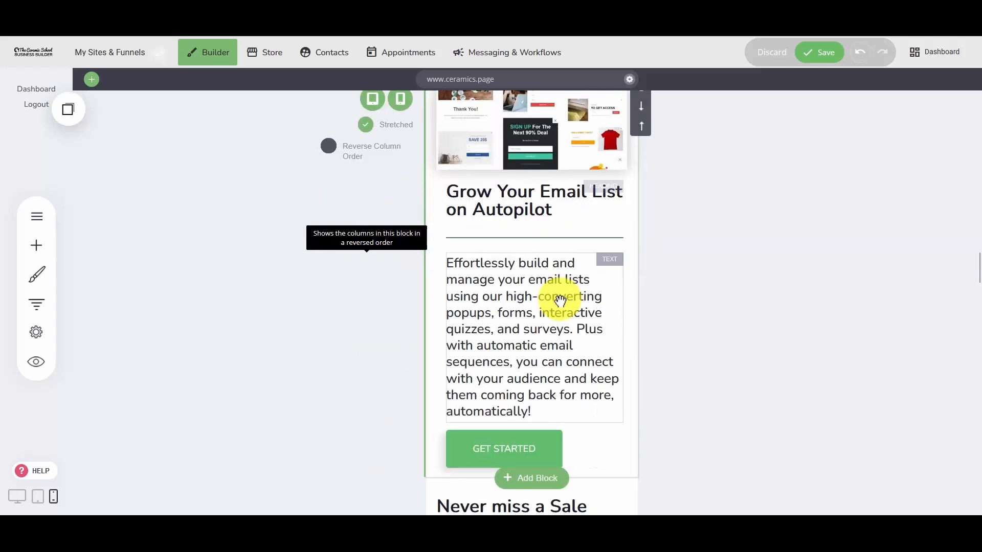
left_click(329, 280)
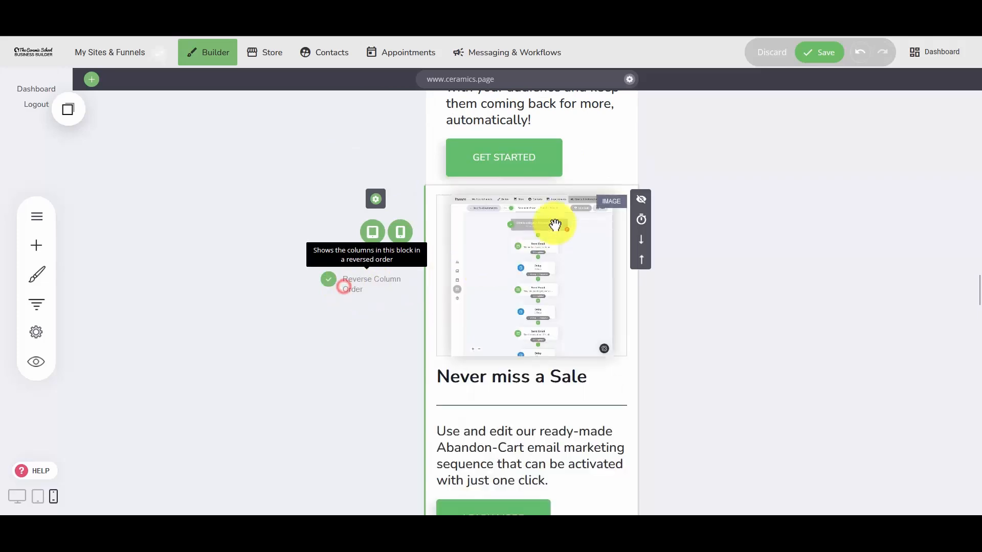
Toggle Reverse Column Order for the "Make More Money with Each Sale" block to place its image above the heading.
scroll(532, 338, "down", 6)
scroll(539, 320, "down", 9)
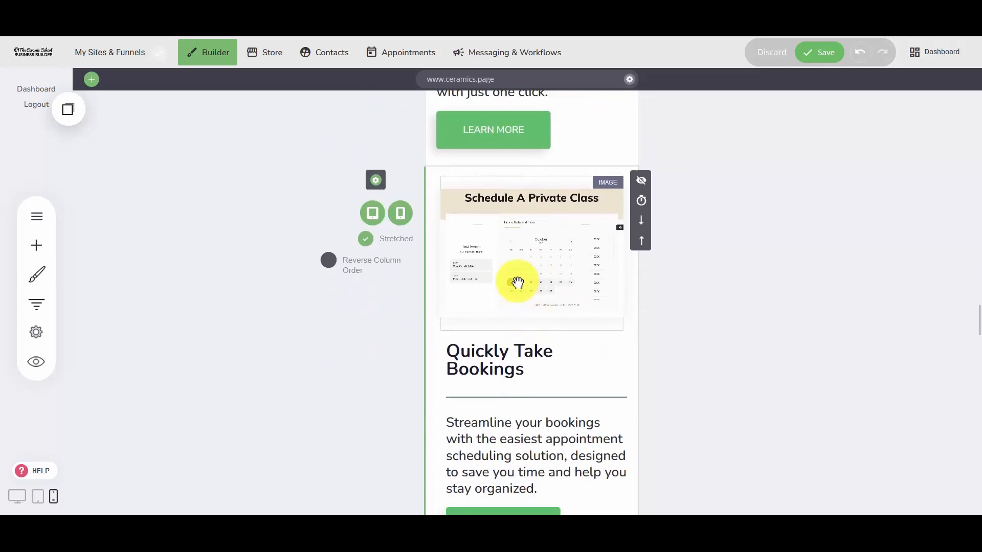
scroll(545, 300, "down", 4)
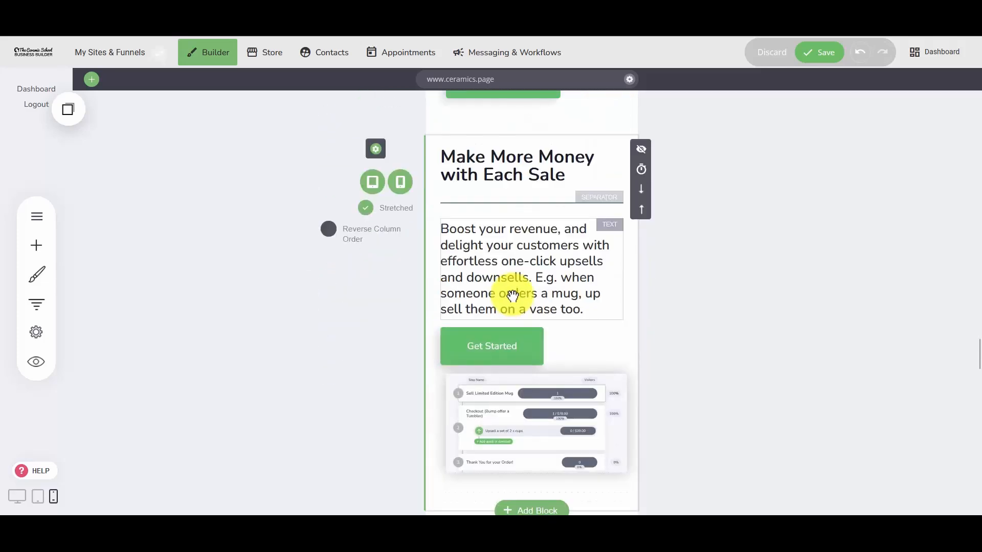
left_click(381, 241)
Enable Reverse Column Order for the "Manage Your Customers" block and check the remaining blocks down to the footer.
scroll(563, 317, "down", 10)
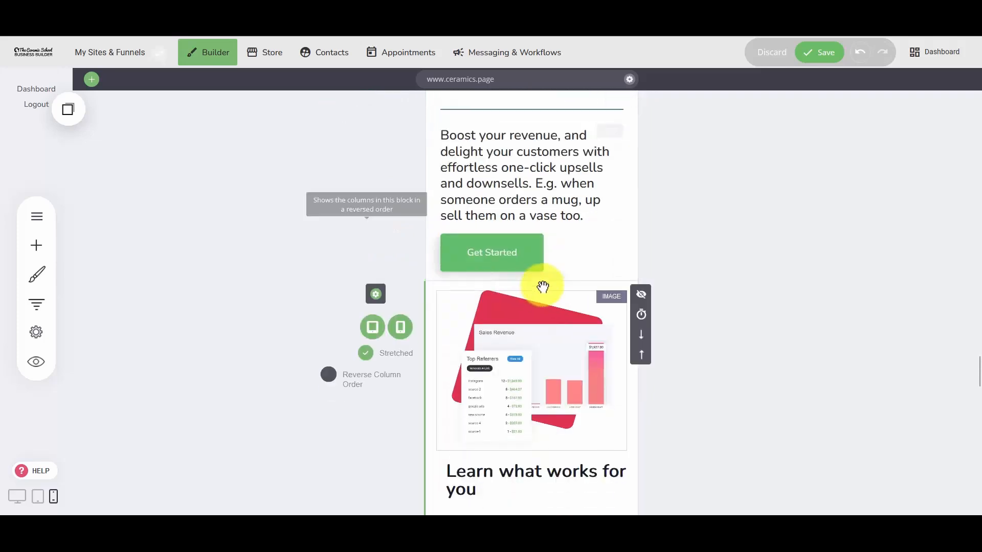
scroll(537, 349, "down", 5)
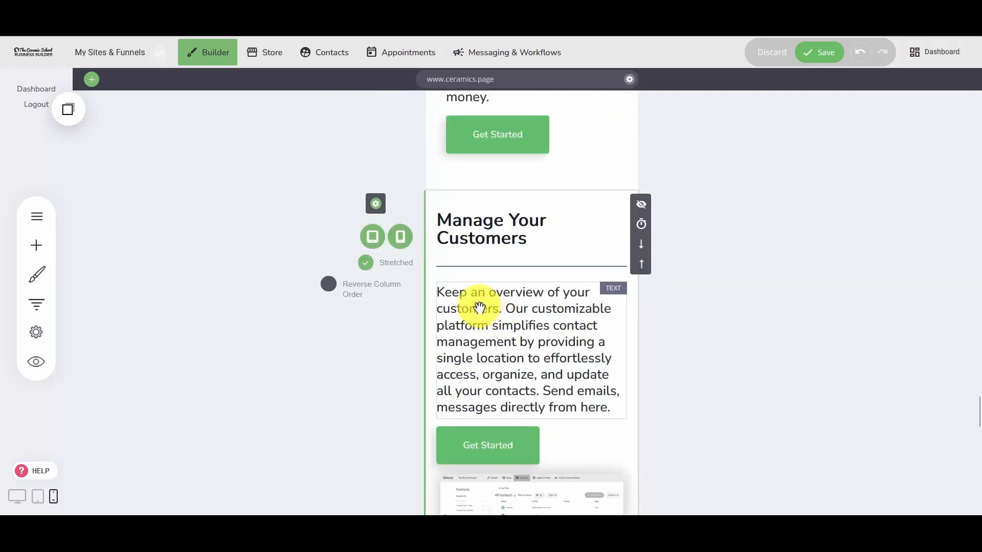
left_click(369, 286)
scroll(517, 336, "down", 10)
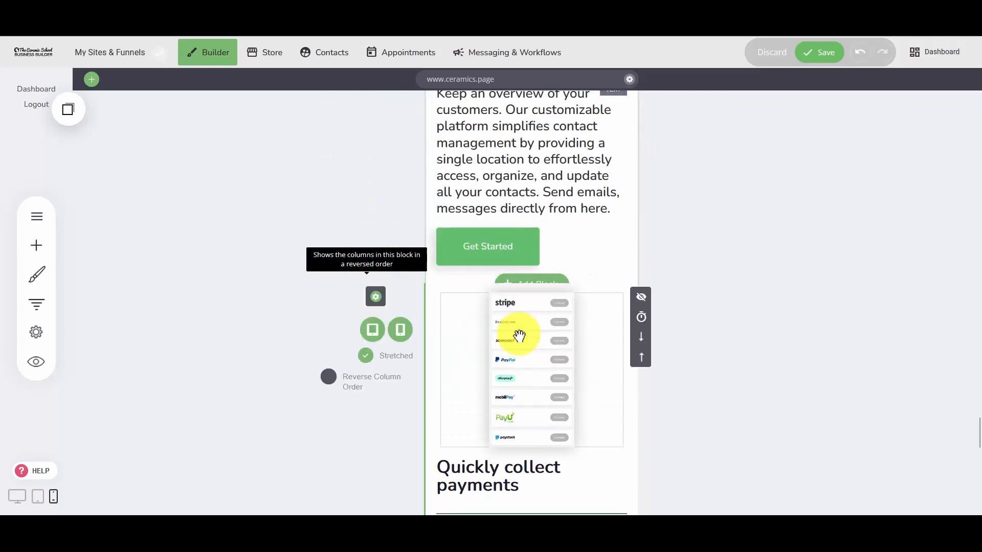
scroll(521, 338, "down", 3)
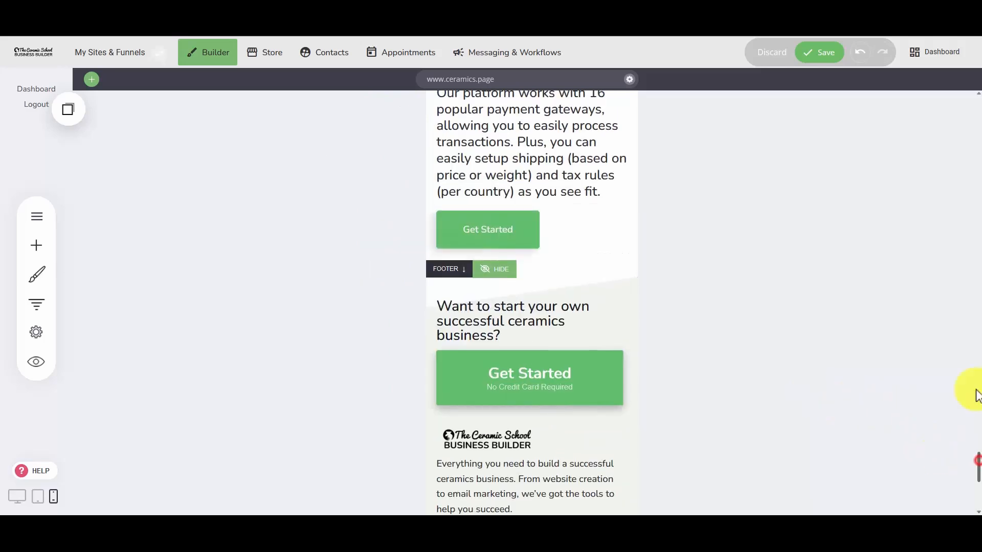
Add a spacer below the "Start Your Free 14 Day Trial" button in the hero block and reduce the spacer's height.
left_click_drag(976, 390, 976, 74)
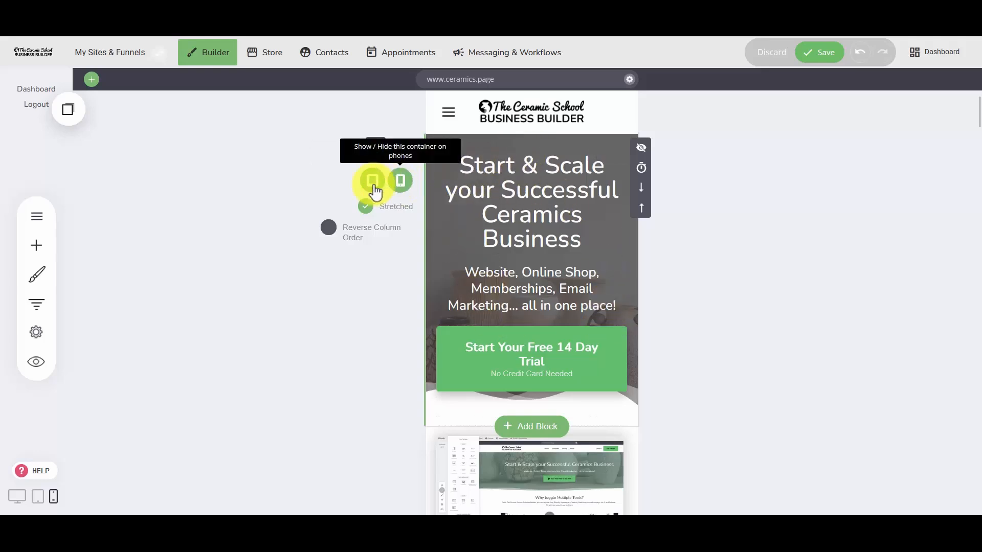
left_click(46, 246)
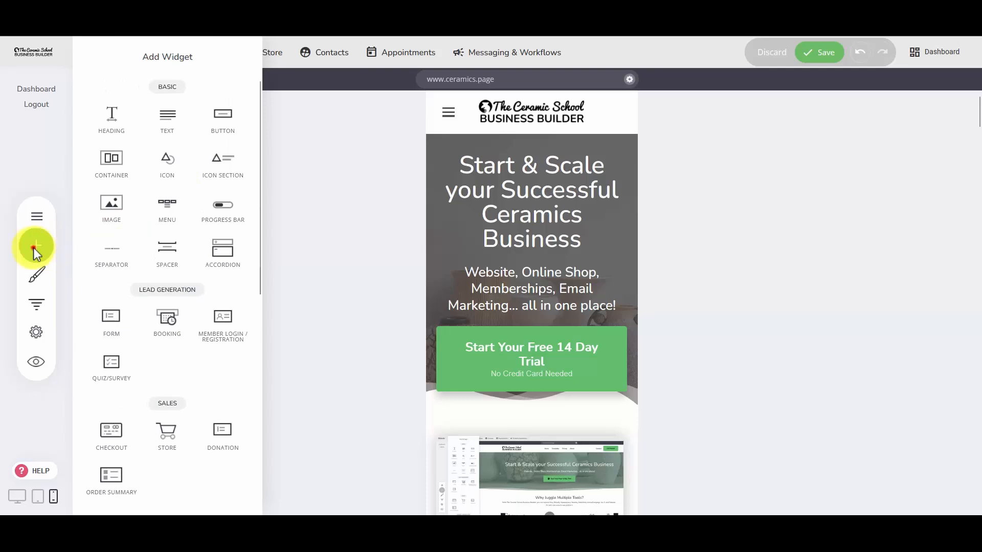
left_click(33, 248)
left_click(33, 250)
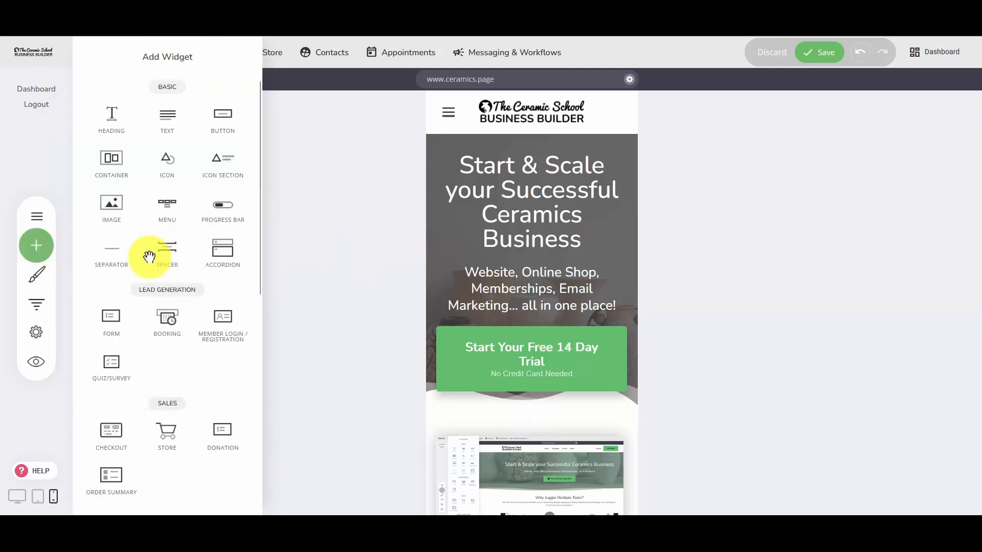
left_click_drag(176, 259, 522, 396)
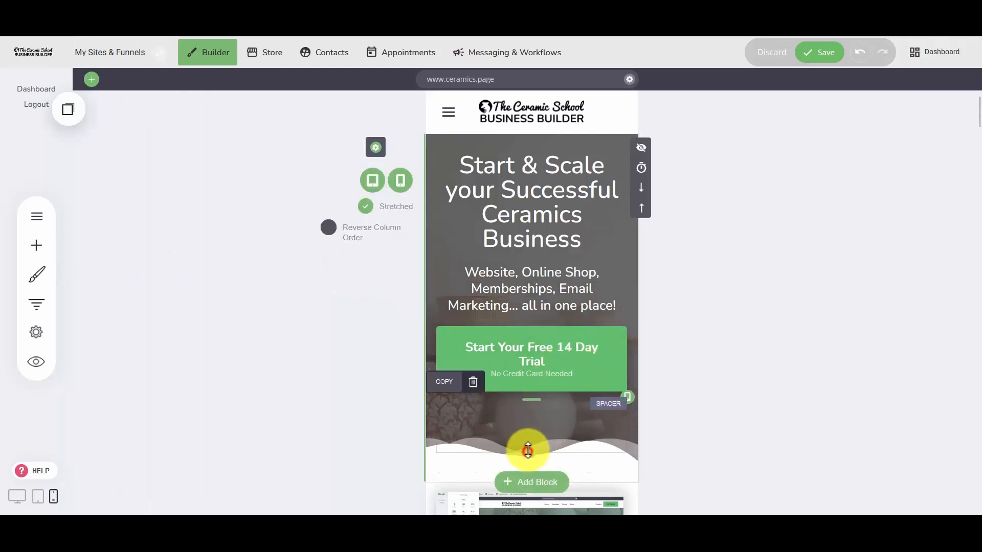
left_click_drag(527, 451, 530, 429)
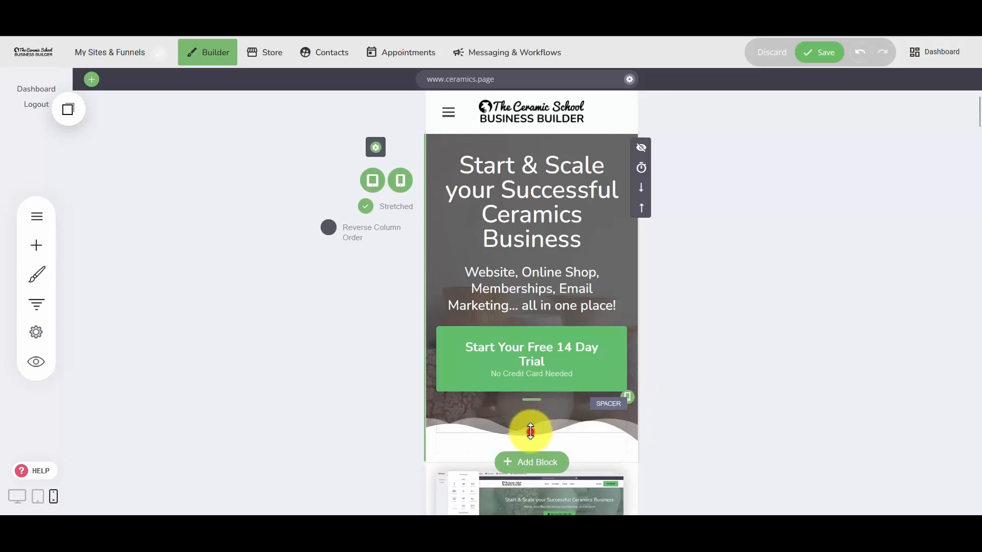
left_click_drag(530, 431, 551, 425)
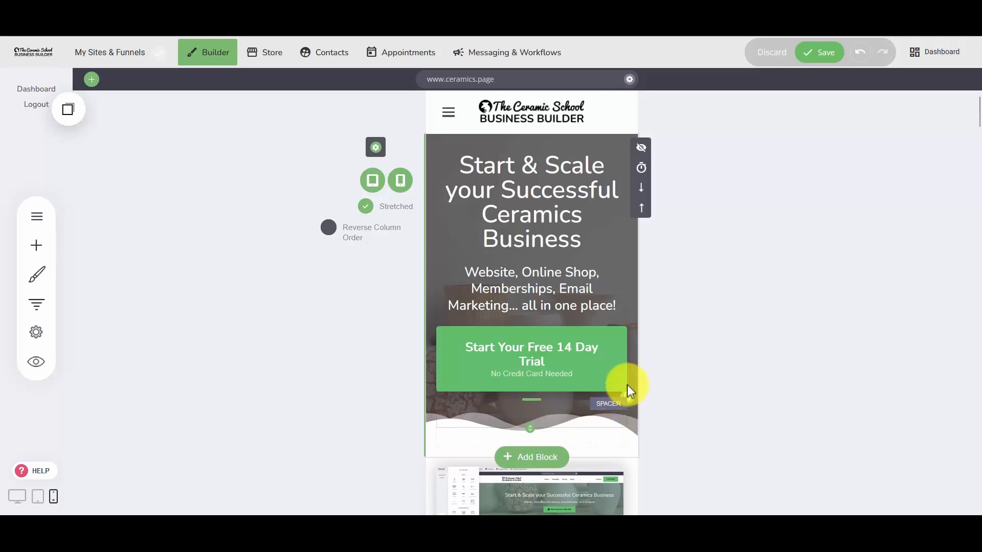
Add a Social Media widget below the "Start Your Free 14 Day Trial" button in the phone version of the hero block.
scroll(608, 393, "down", 1)
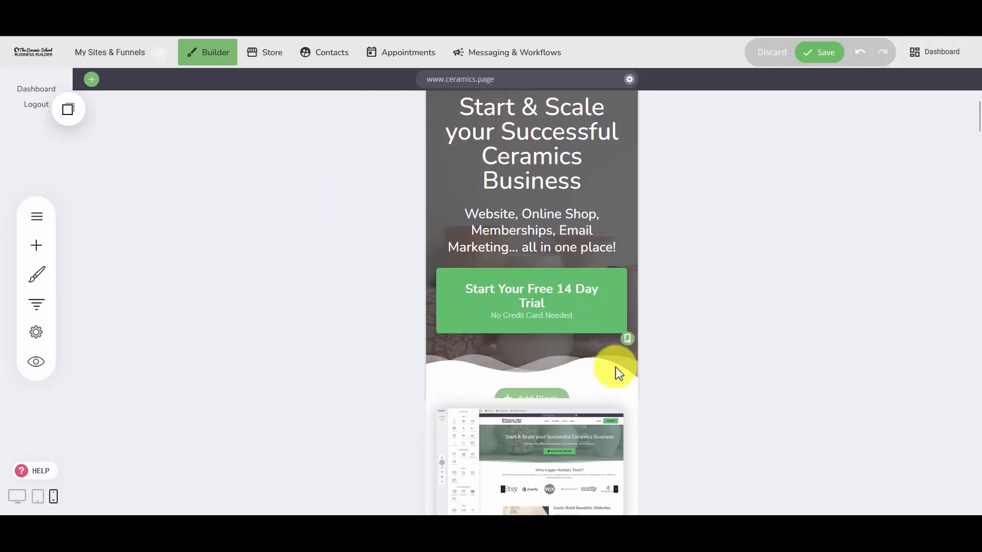
scroll(583, 370, "up", 1)
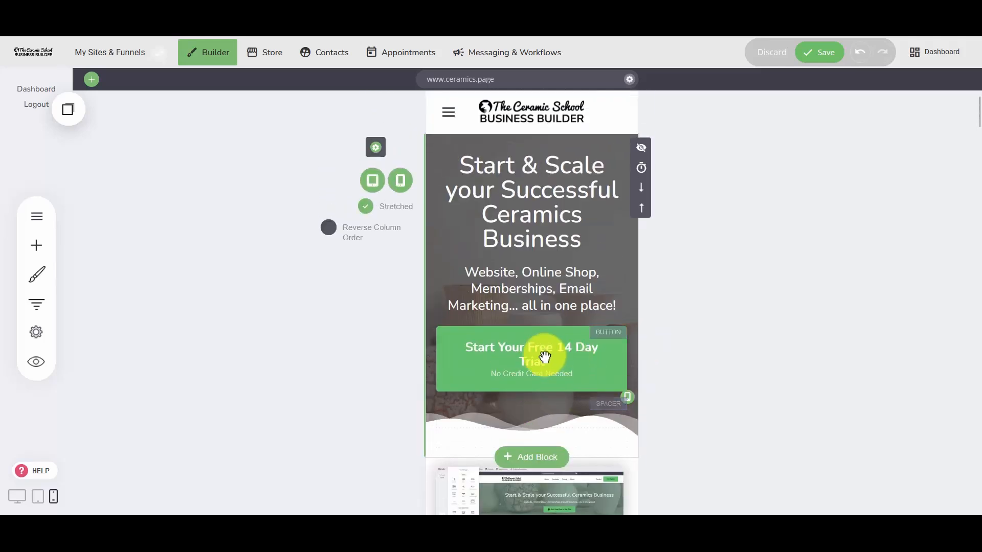
left_click(34, 253)
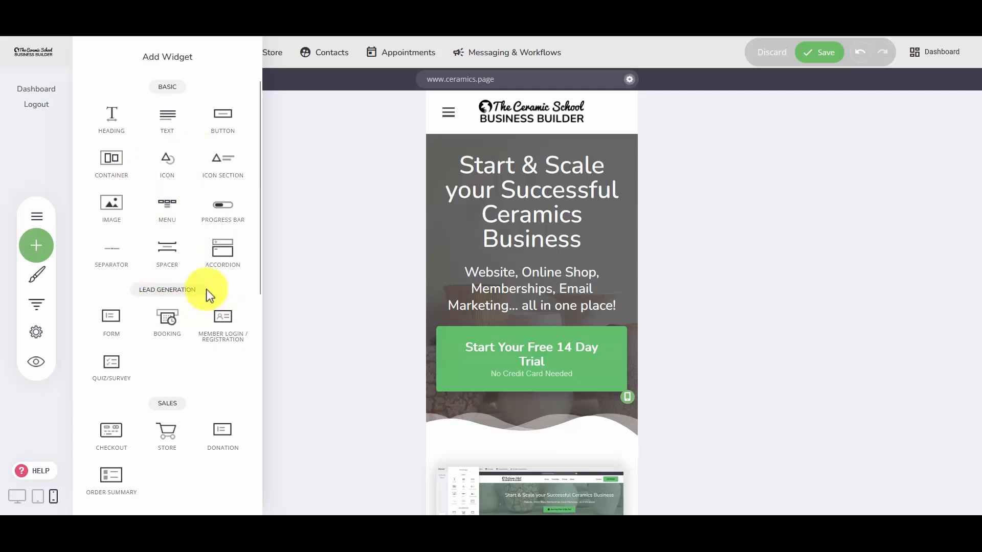
scroll(171, 263, "down", 1)
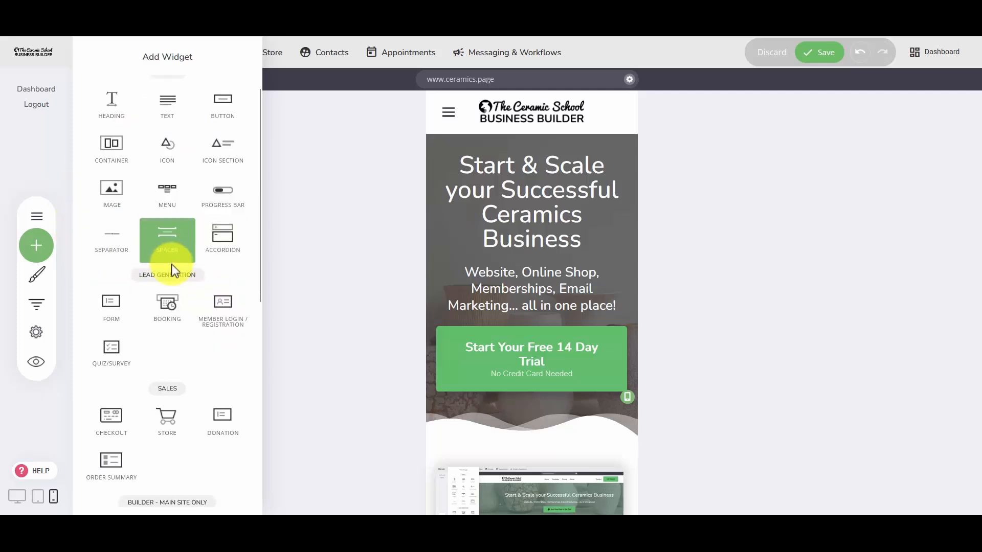
scroll(174, 282, "down", 6)
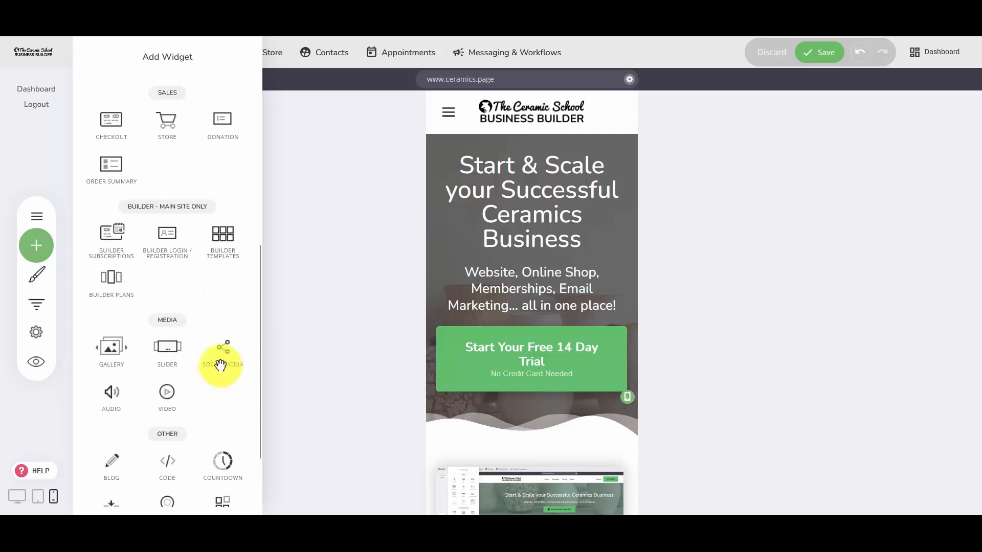
left_click_drag(220, 365, 563, 398)
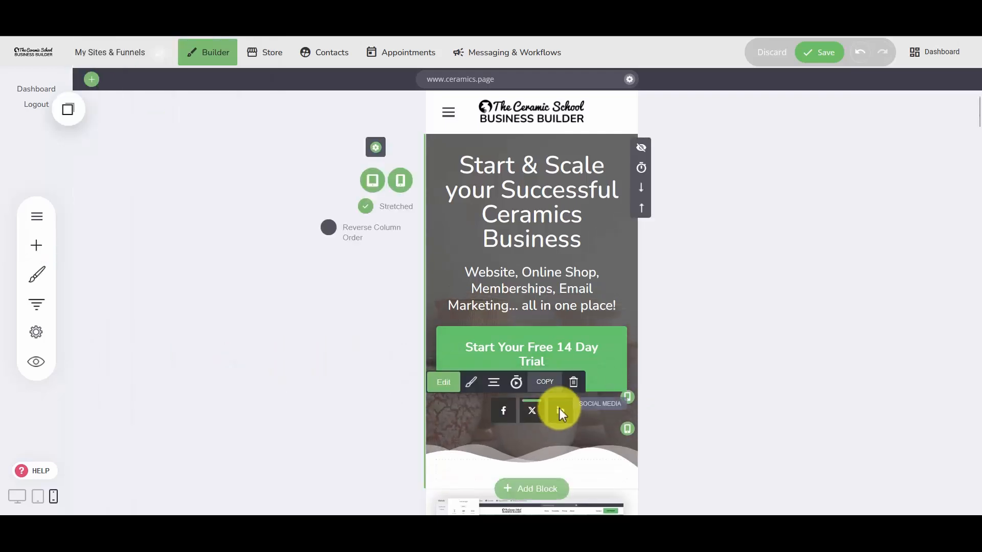
left_click(677, 228)
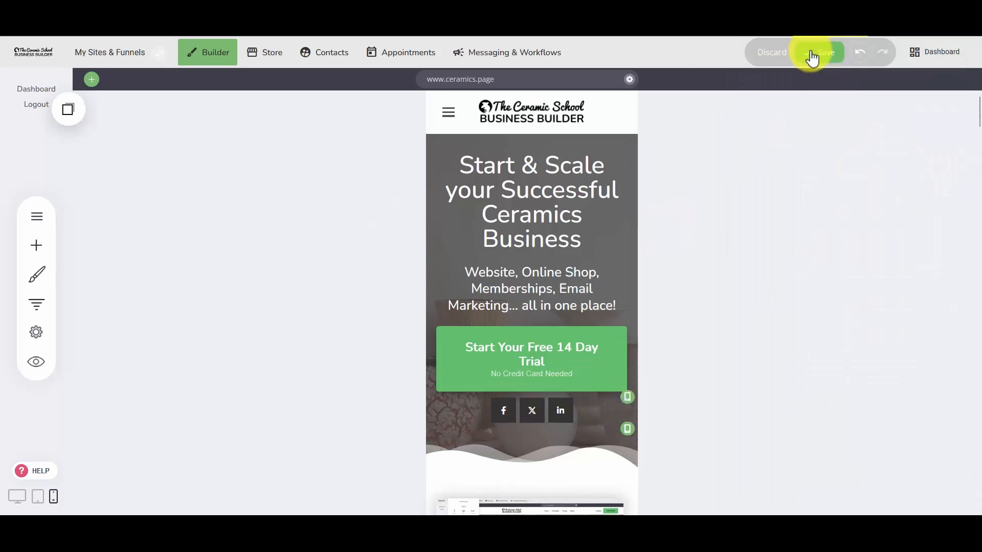
Inspect the hero block in desktop view to compare it with the phone layout.
left_click(14, 494)
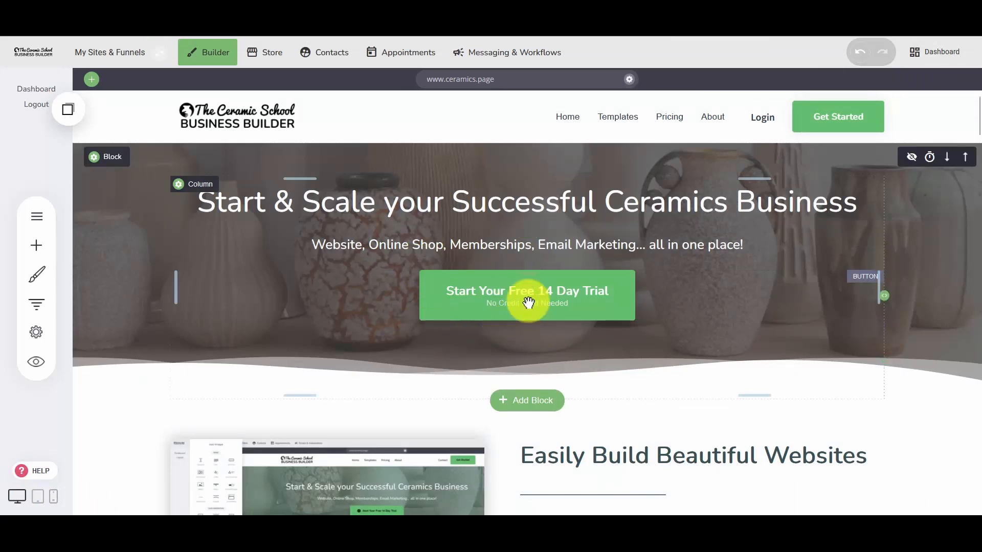
scroll(504, 345, "down", 2)
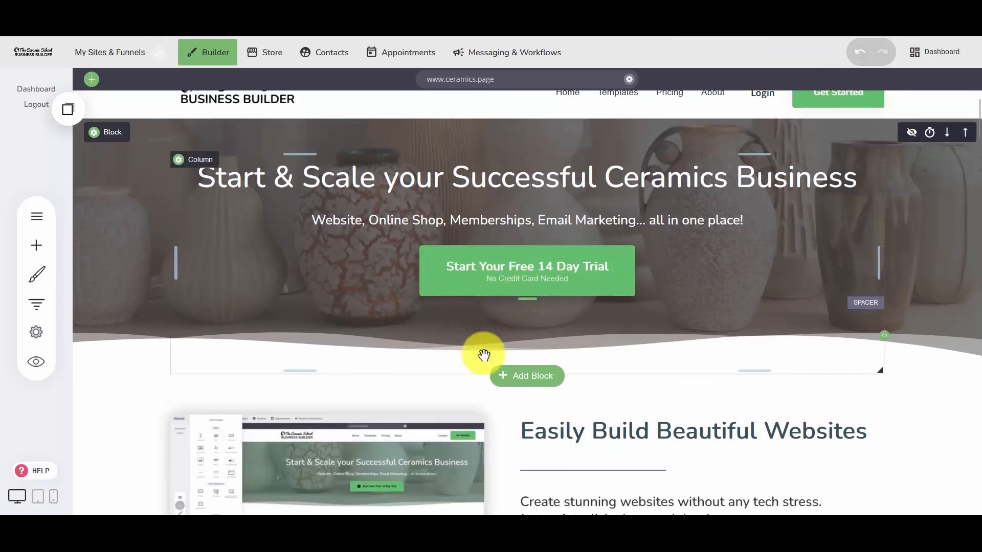
scroll(409, 365, "up", 2)
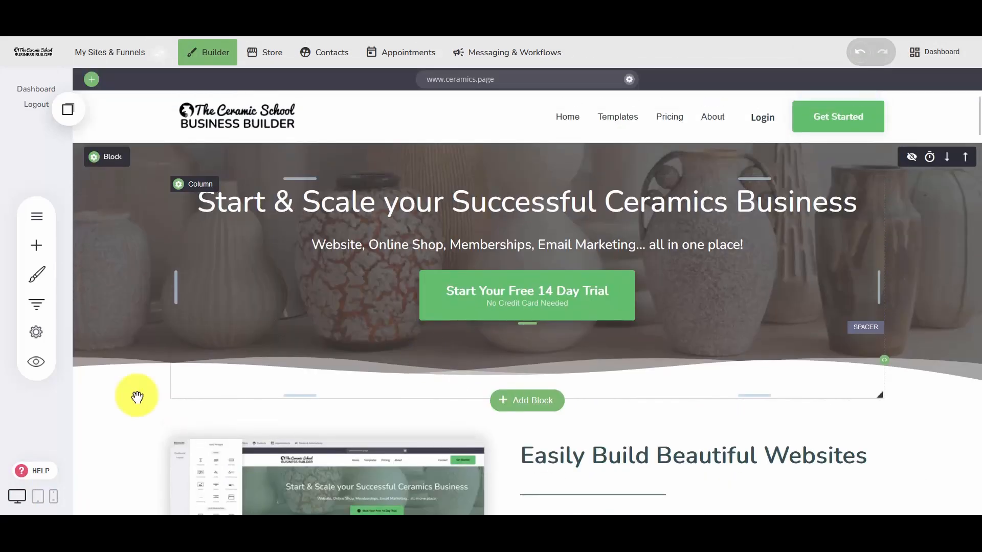
In phone view, increase the space between the trial button and the social media icons, and save the page.
left_click(53, 496)
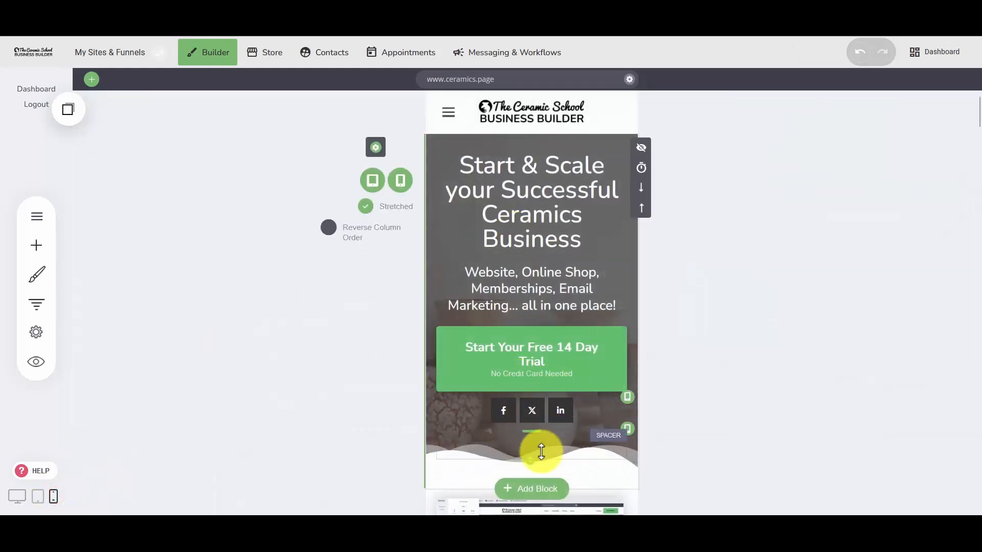
scroll(528, 434, "down", 1)
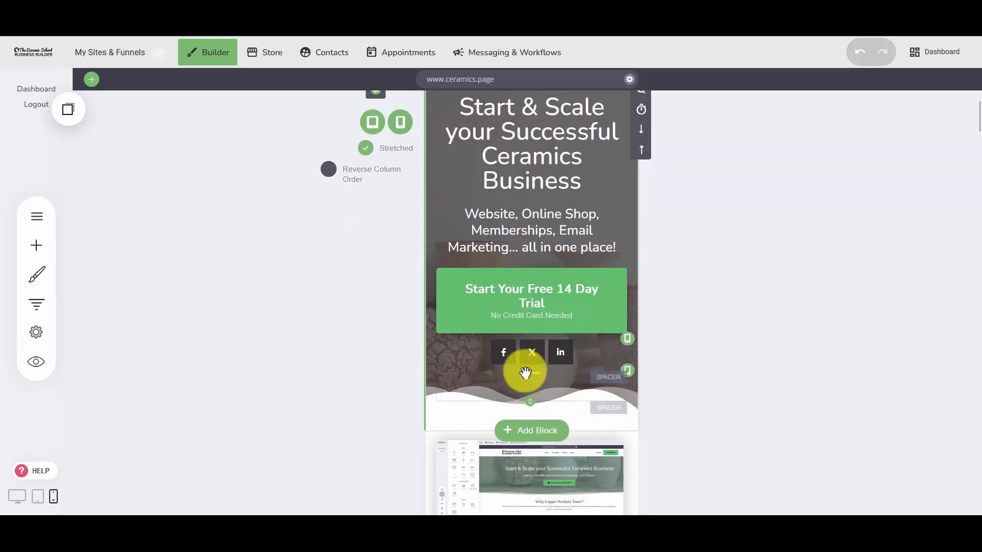
left_click_drag(534, 343, 532, 350)
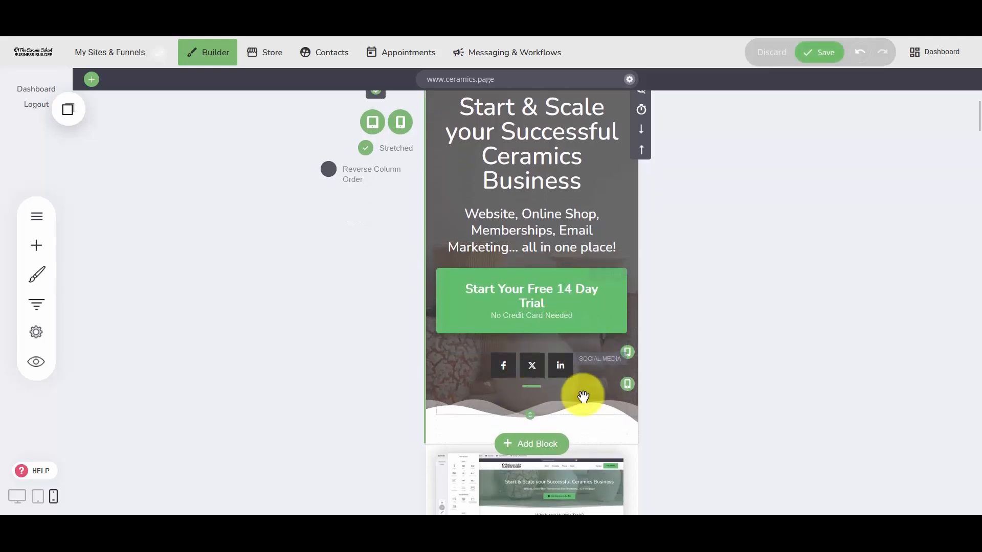
scroll(581, 399, "up", 1)
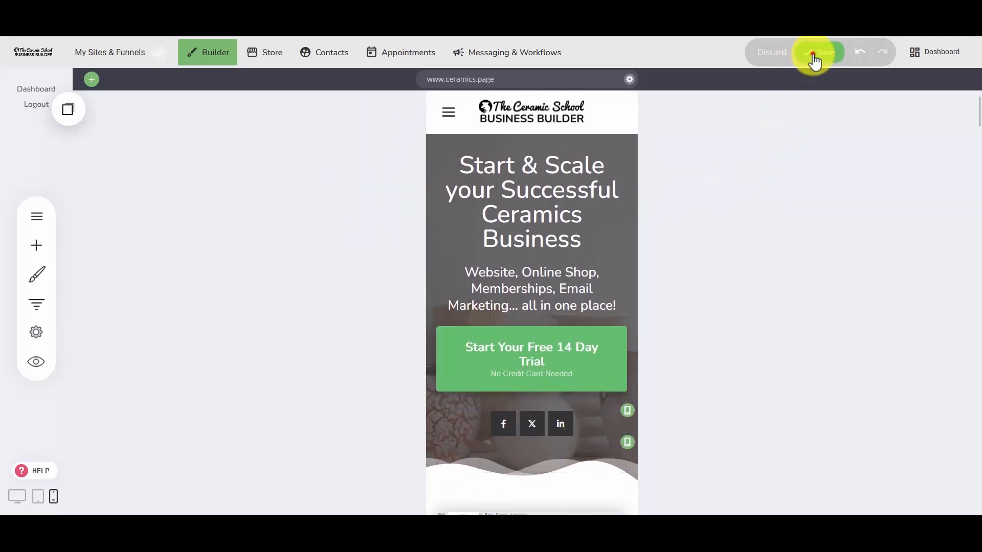
left_click(814, 56)
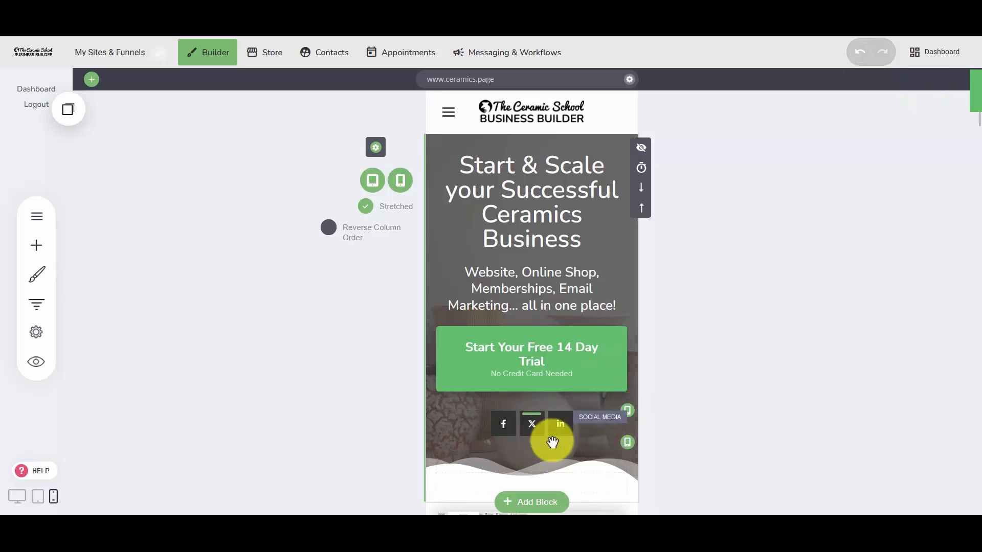
Hide the original hero block on phones and tablets, save the page, and check the hero in desktop view.
scroll(621, 293, "down", 1)
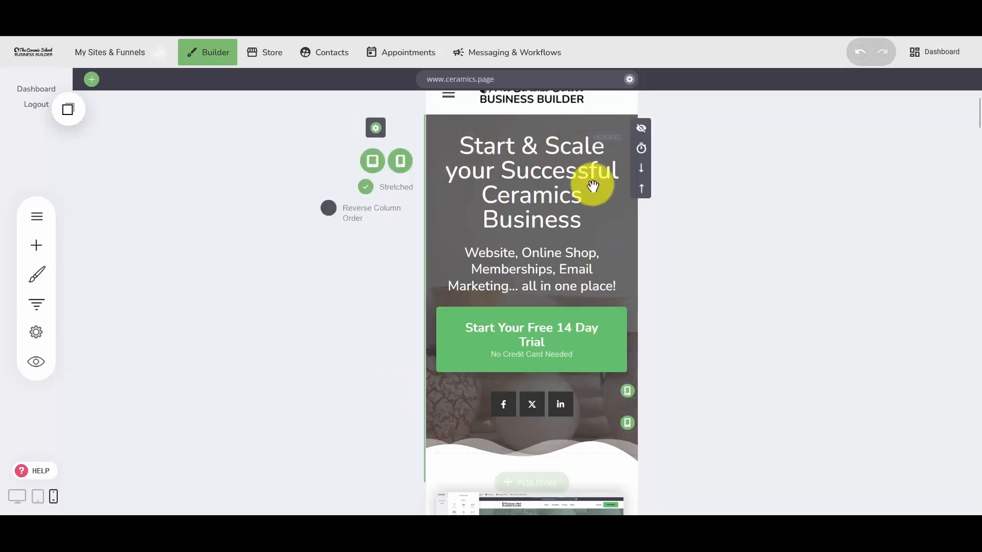
left_click(401, 163)
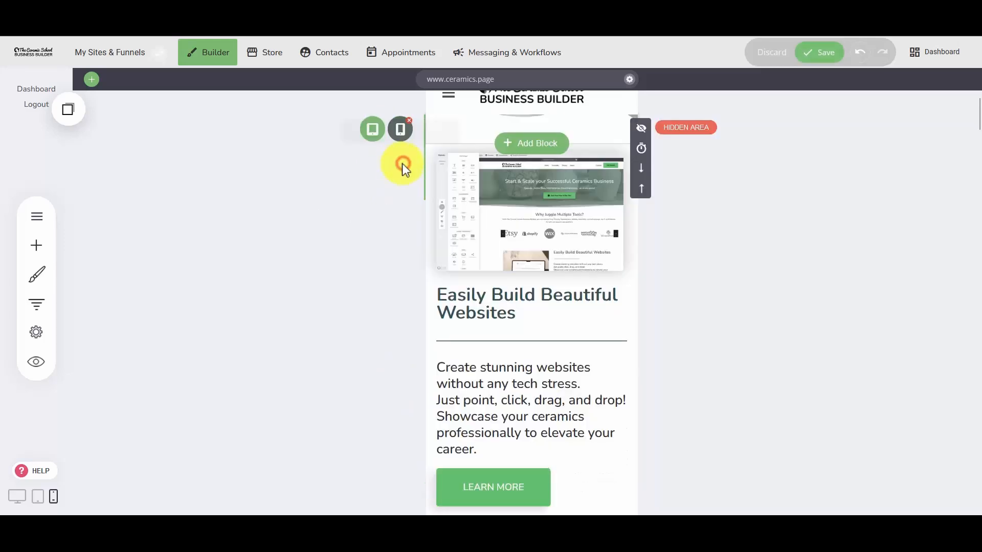
scroll(499, 230, "up", 1)
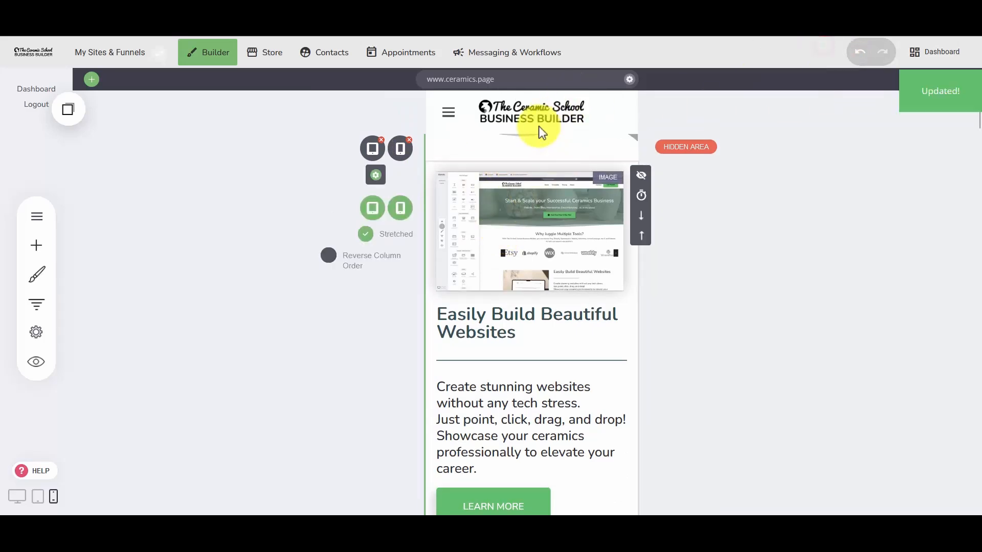
left_click(16, 495)
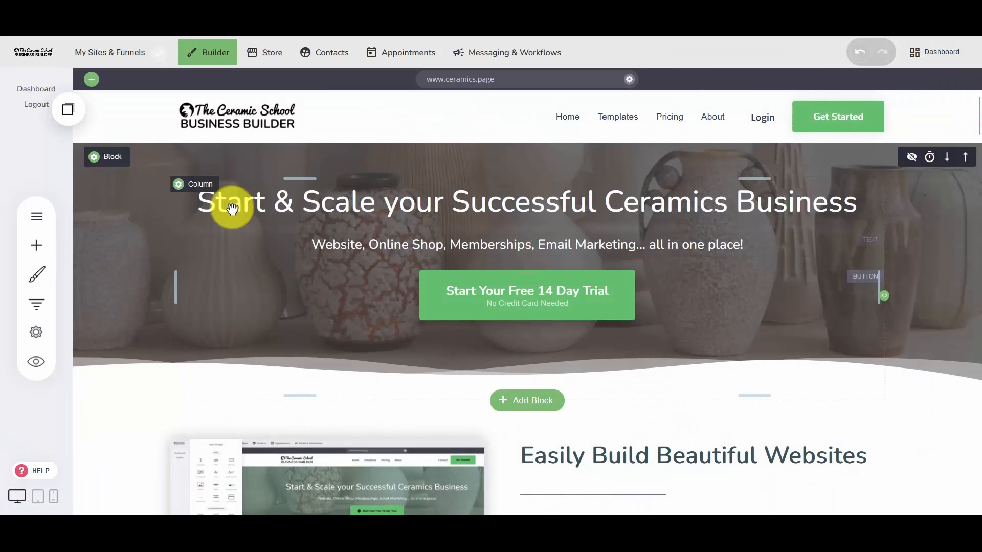
left_click(53, 496)
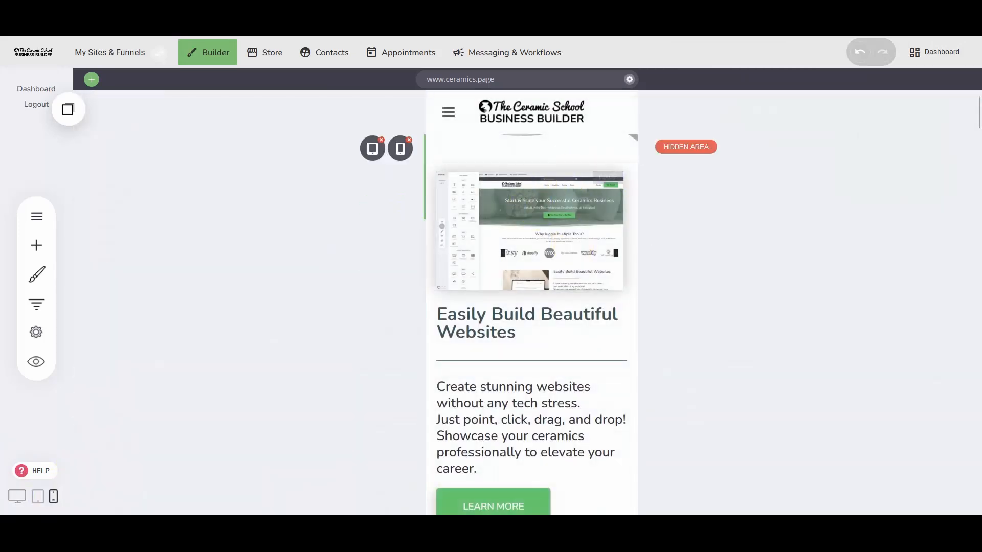
Insert the dark Hero template "The Catching Headline To Push Visitors To Take Action" below the hidden hero block in phone view.
left_click(519, 164)
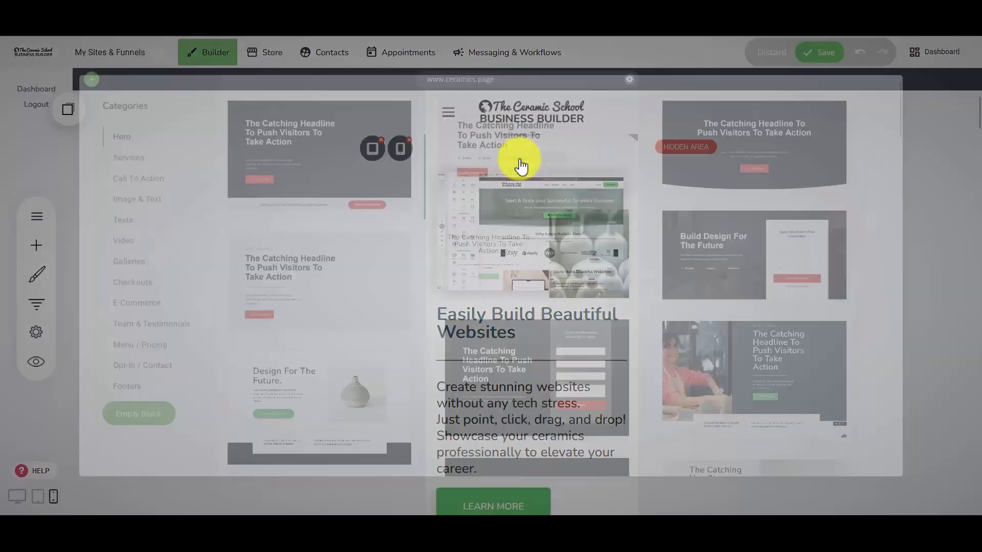
left_click(352, 153)
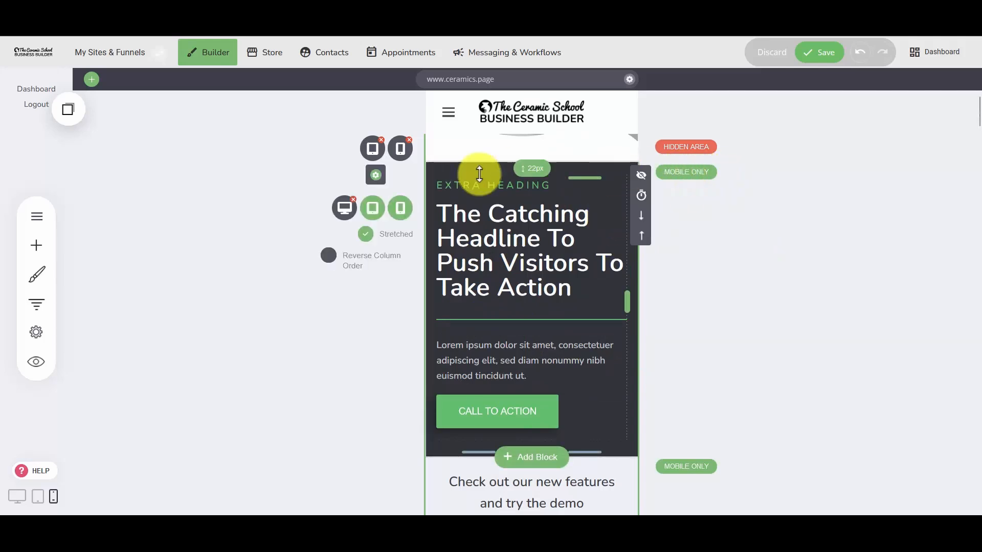
scroll(471, 360, "down", 1)
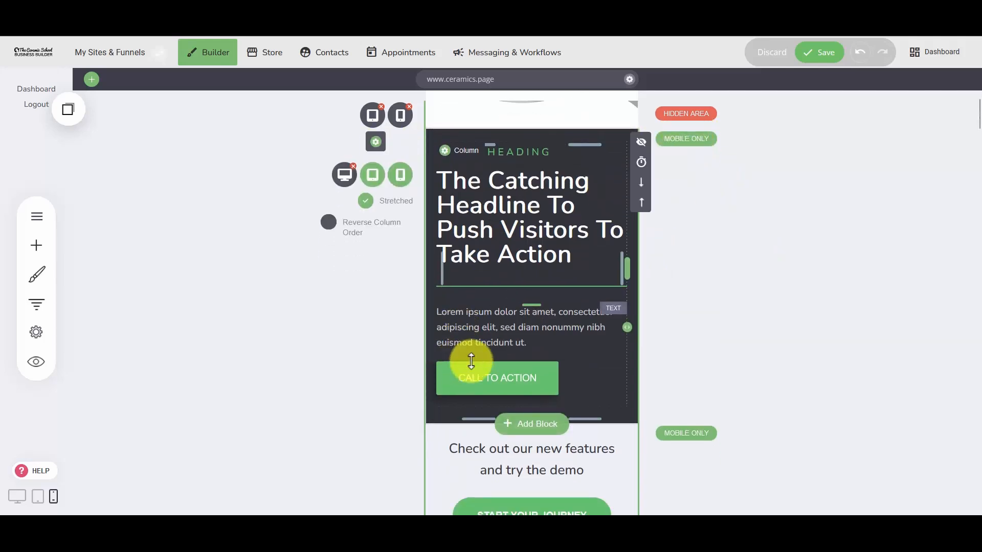
scroll(559, 390, "down", 4)
scroll(530, 362, "up", 4)
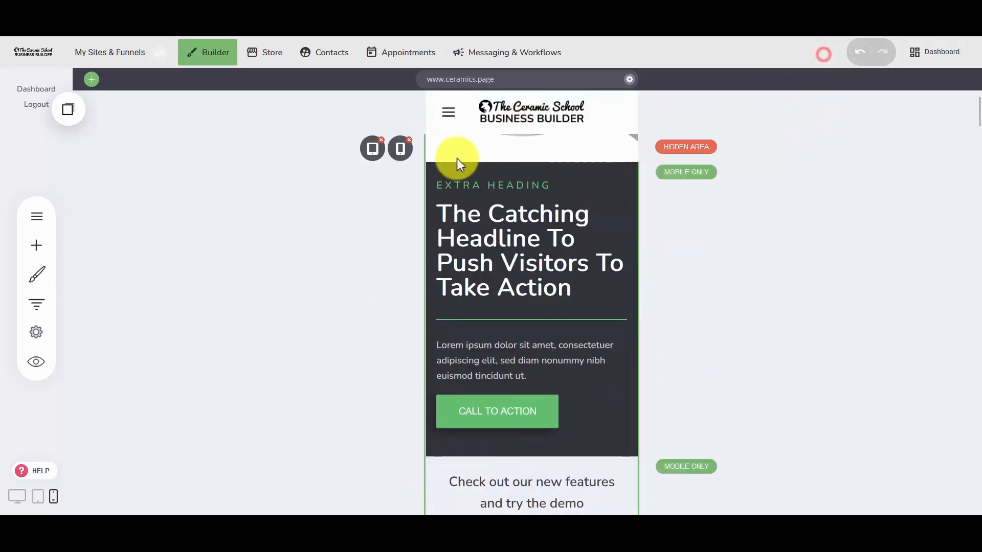
Compare the hero area across the desktop, tablet and phone views.
left_click(14, 495)
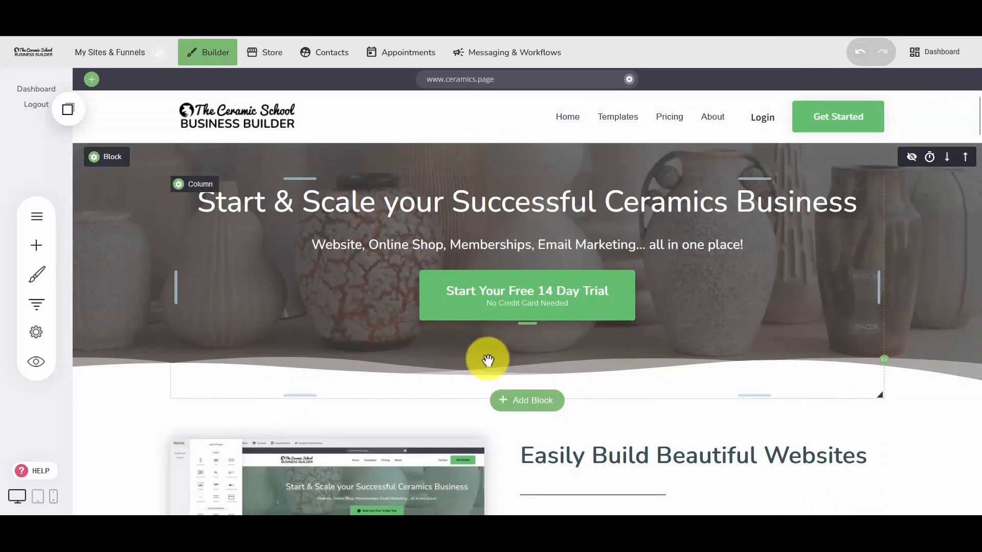
scroll(563, 344, "down", 3)
scroll(542, 345, "up", 3)
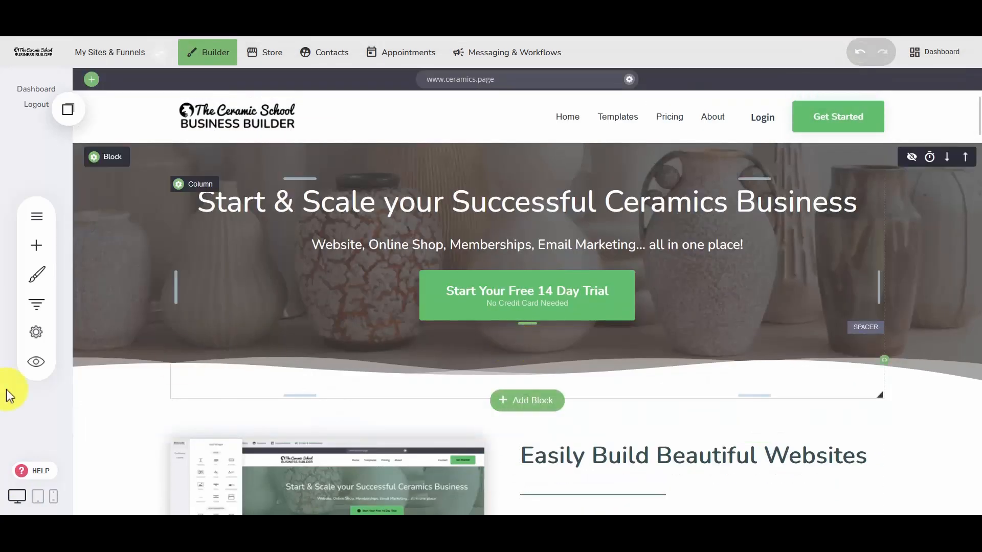
left_click(39, 497)
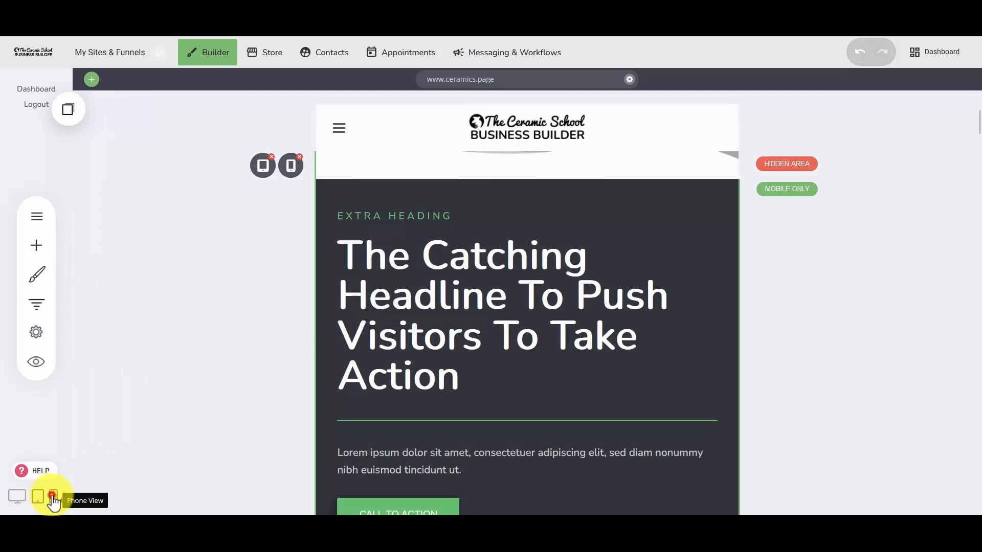
left_click(53, 496)
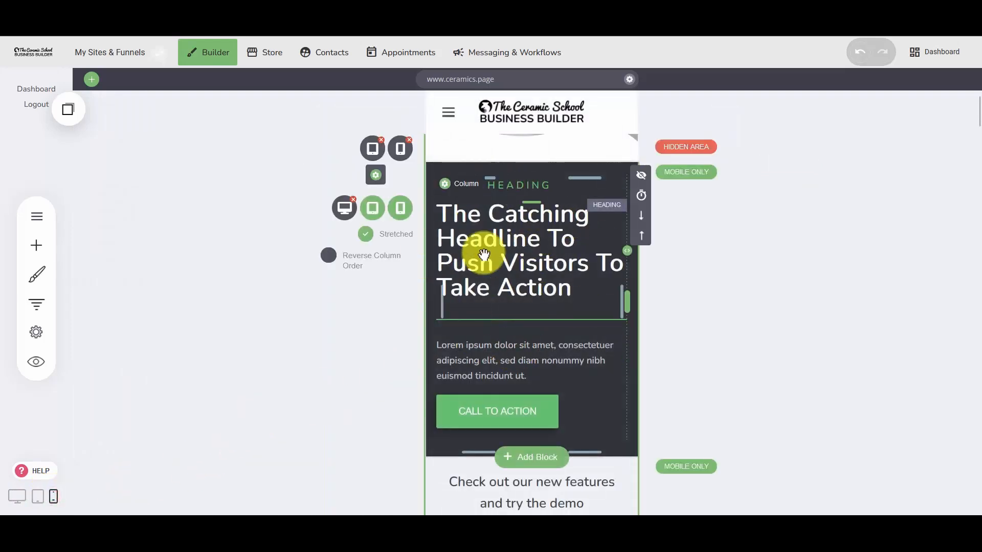
scroll(485, 432, "down", 2)
scroll(490, 438, "up", 1)
scroll(490, 438, "up", 1)
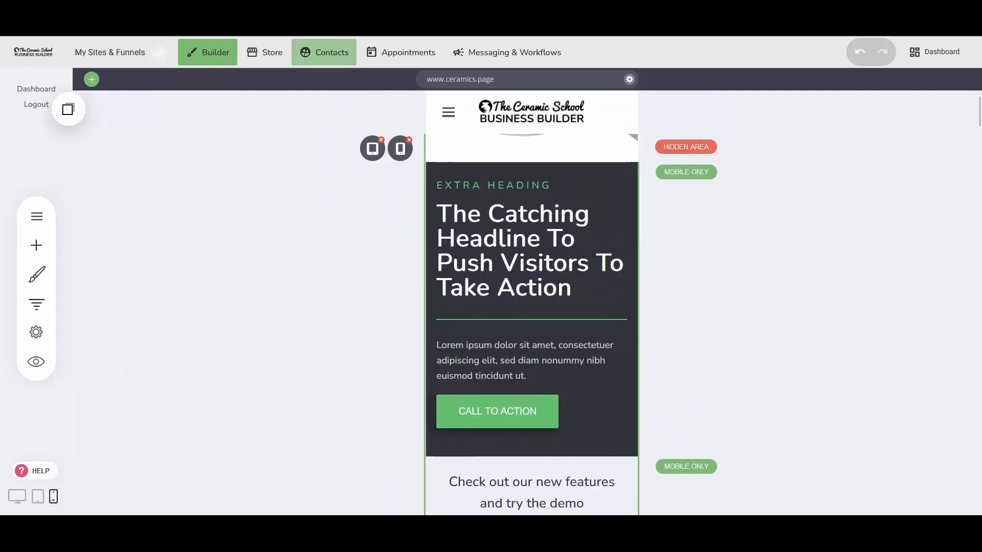
Increase the bottom padding below the "START YOUR JOURNEY" button in the mobile-only block.
scroll(530, 306, "down", 2)
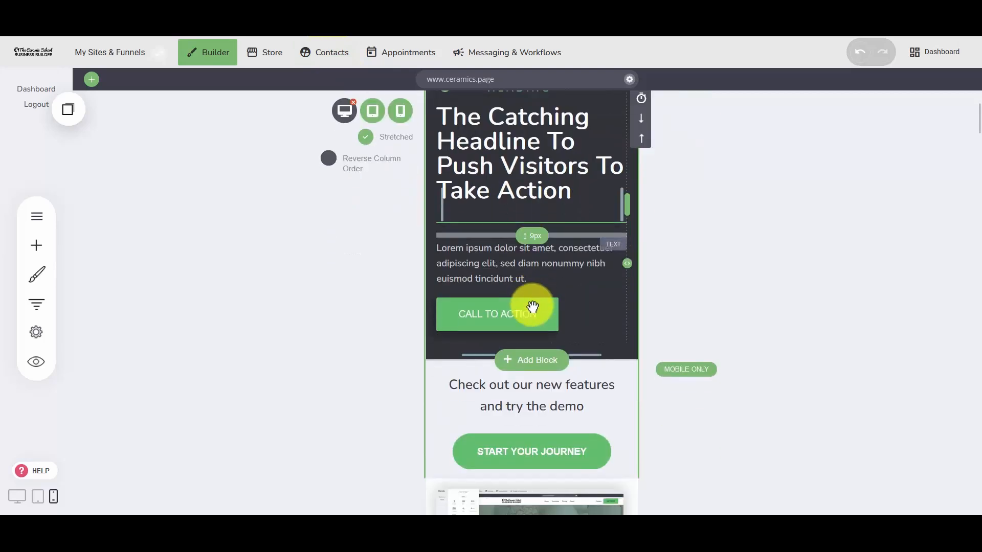
scroll(532, 345, "down", 2)
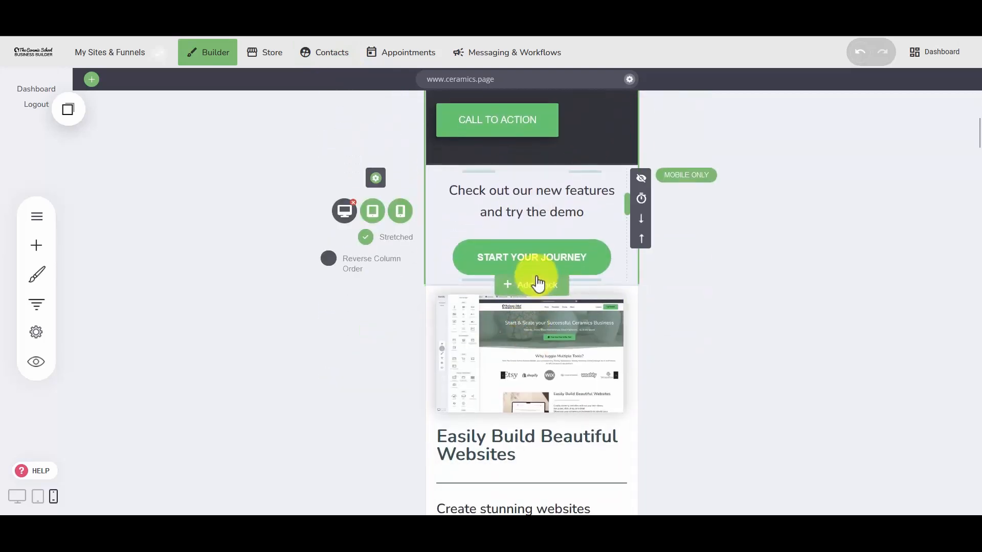
left_click_drag(584, 277, 587, 302)
scroll(530, 340, "up", 3)
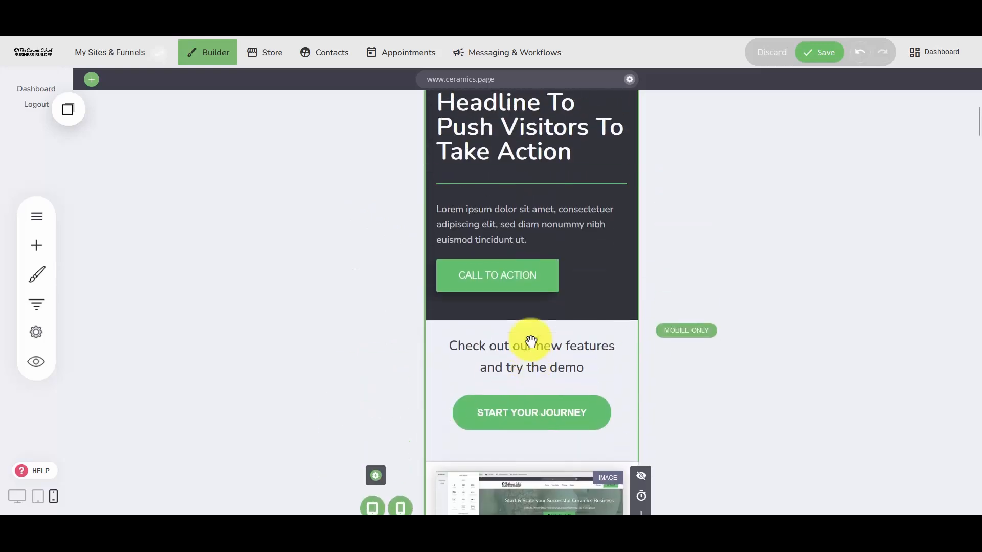
Increase the space above the "The Catching Headline To Push Visitors To Take Action" heading in the mobile-only hero block.
scroll(531, 341, "up", 3)
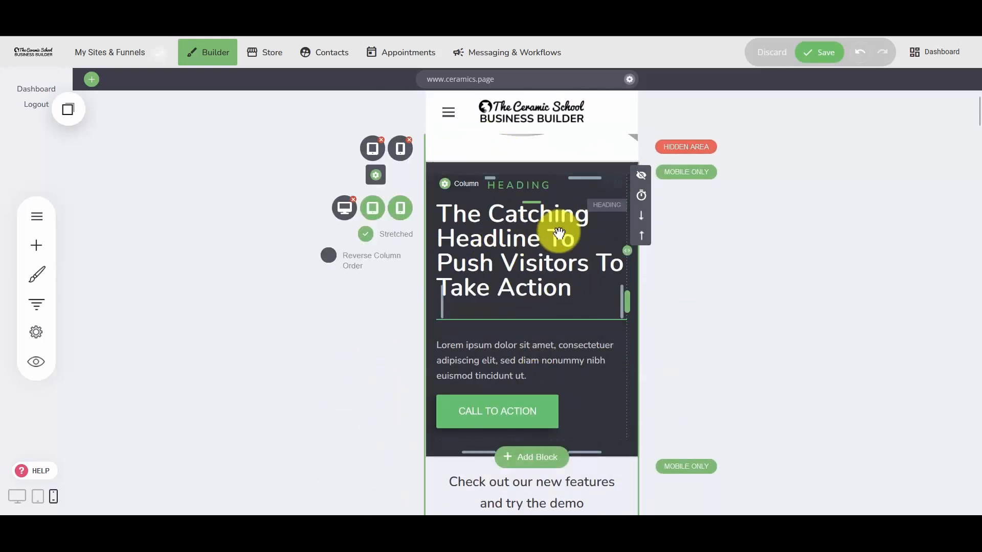
left_click_drag(534, 203, 534, 210)
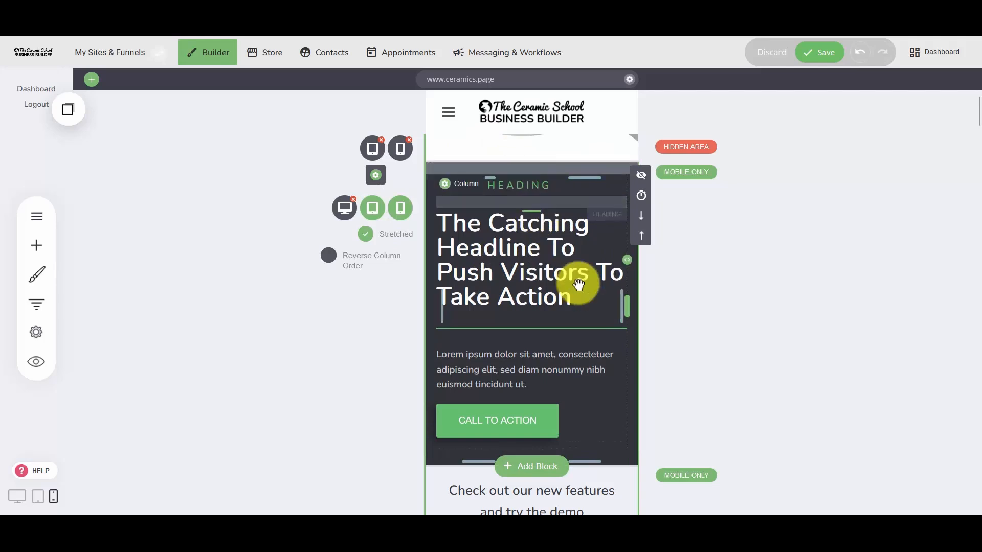
scroll(543, 401, "down", 4)
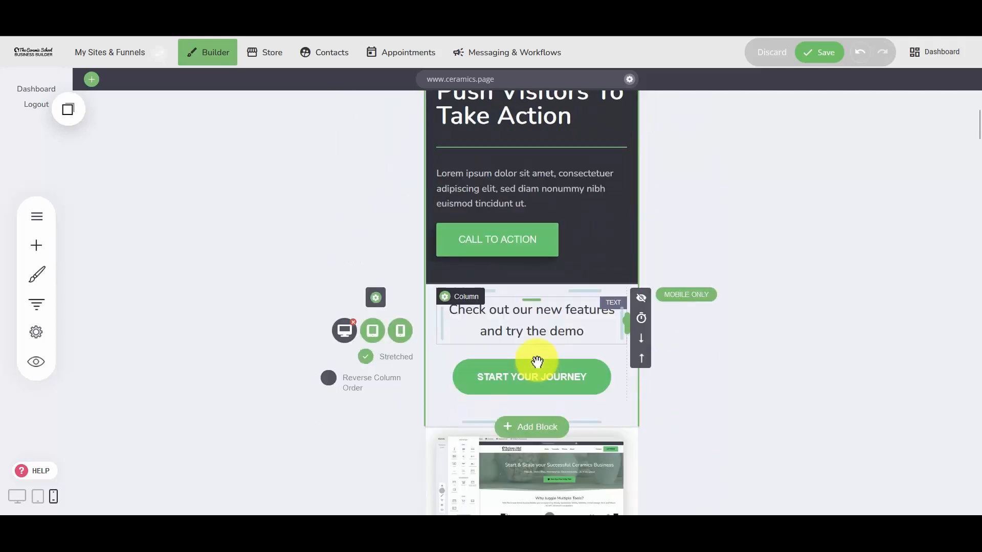
Center the "CALL TO ACTION" button in the dark mobile-only hero block.
scroll(535, 330, "up", 2)
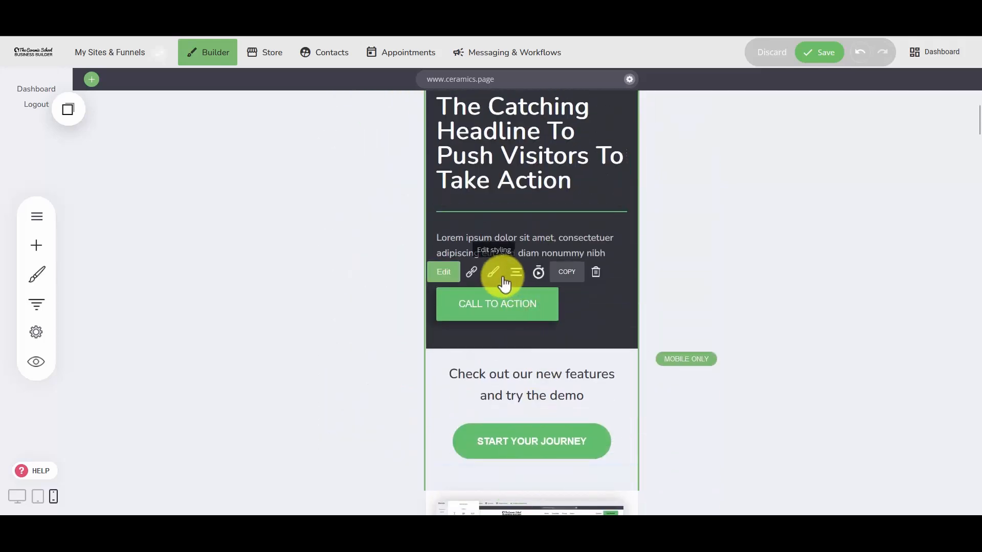
left_click(519, 274)
left_click(522, 204)
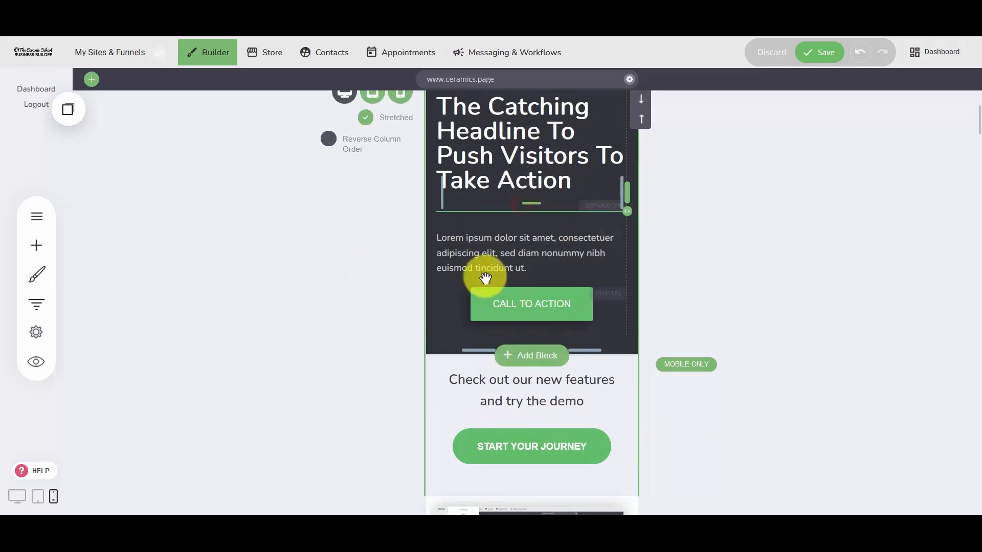
scroll(536, 363, "down", 10)
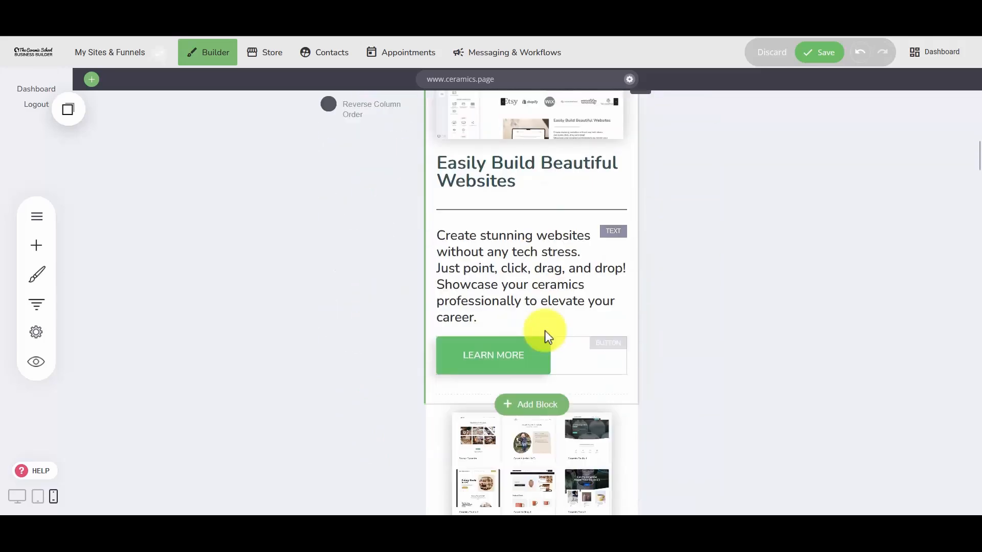
scroll(540, 369, "up", 7)
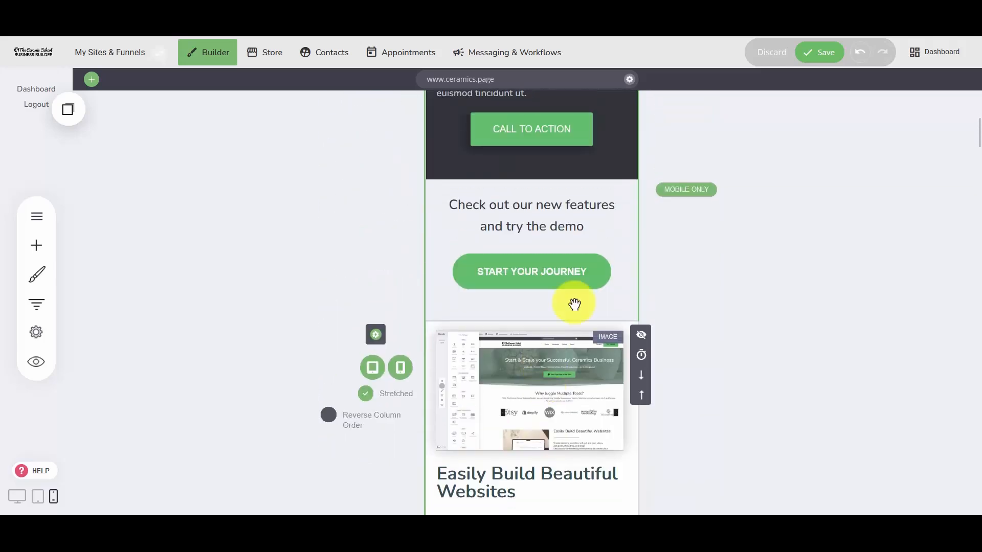
scroll(564, 387, "up", 4)
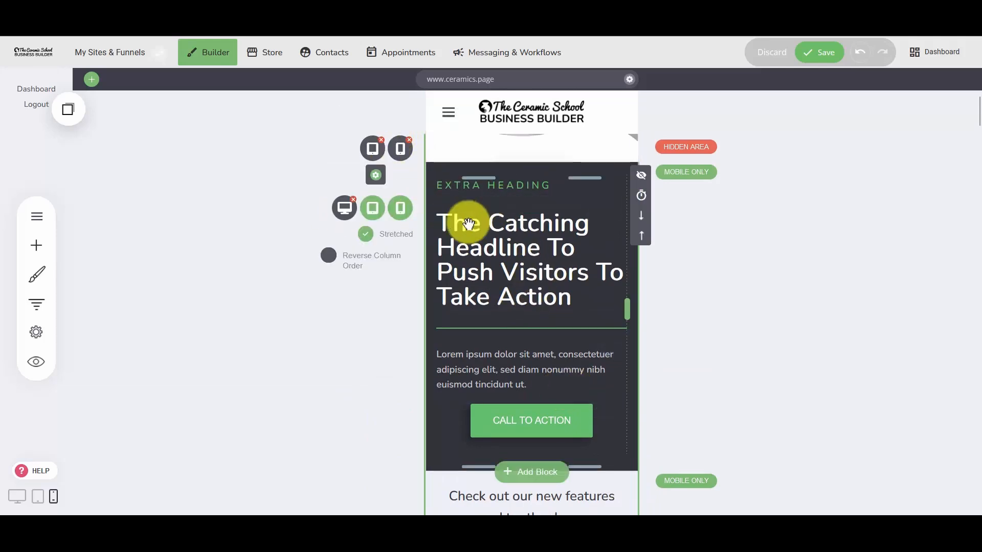
left_click(24, 250)
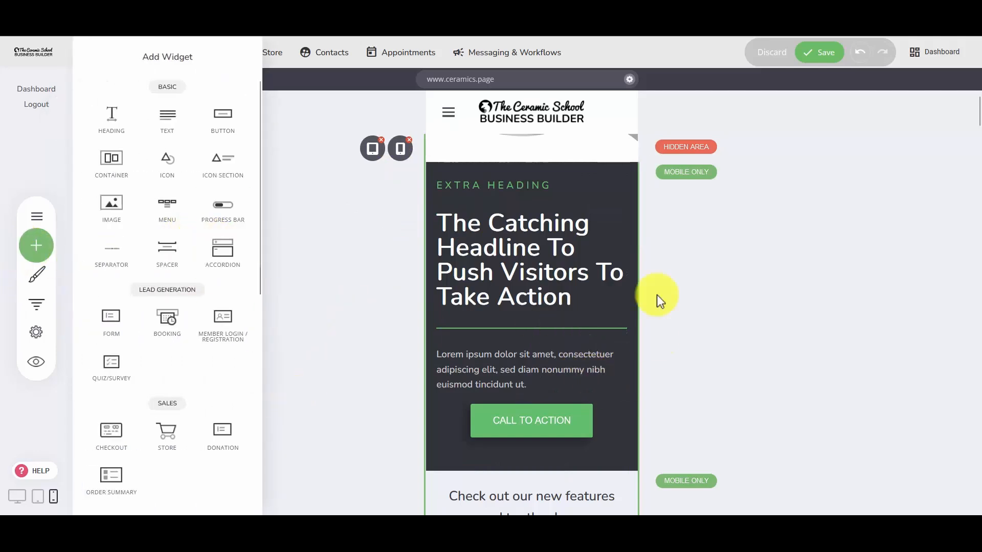
left_click(366, 280)
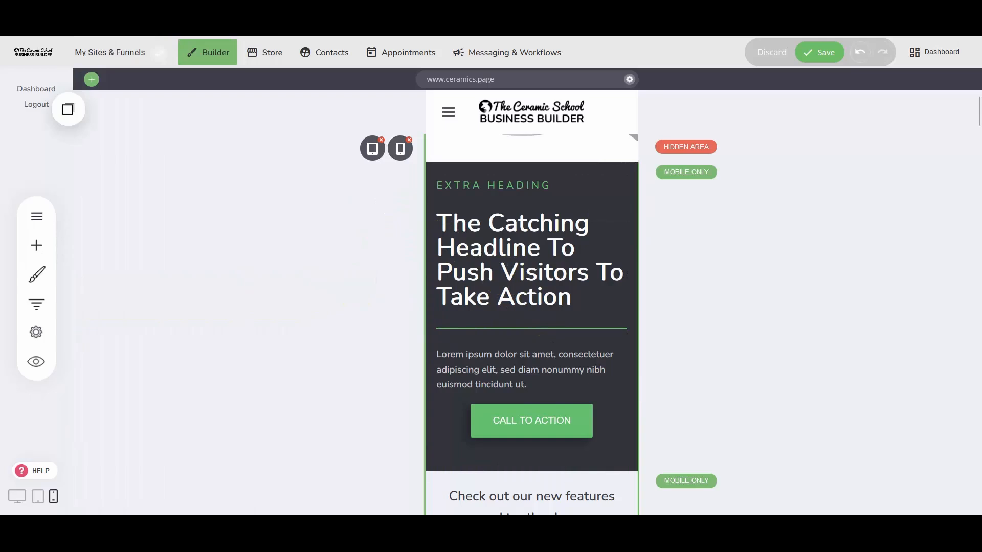
Append "1" to the original hero heading "Start & Scale your Successful Ceramics Business" in phone view and save the page.
scroll(565, 298, "up", 5)
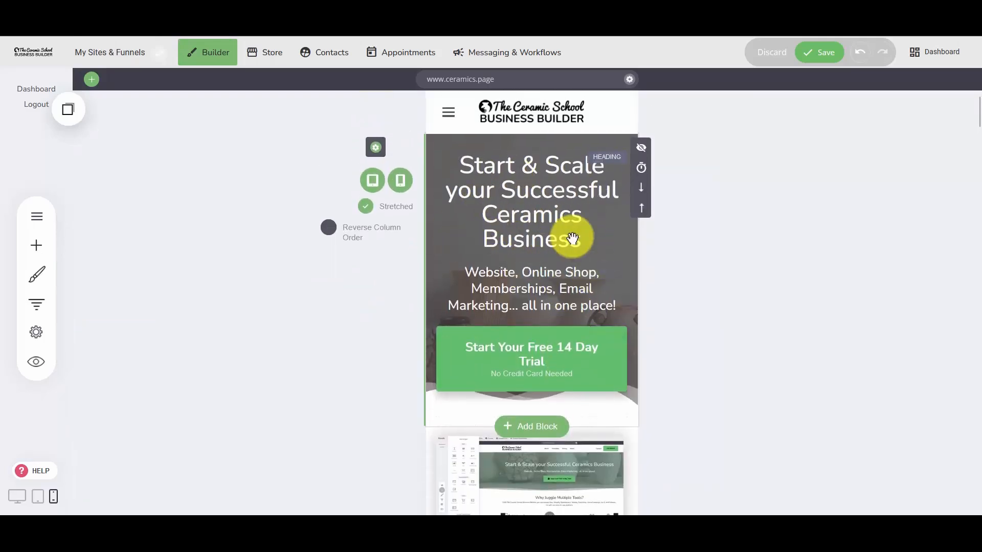
left_click(587, 237)
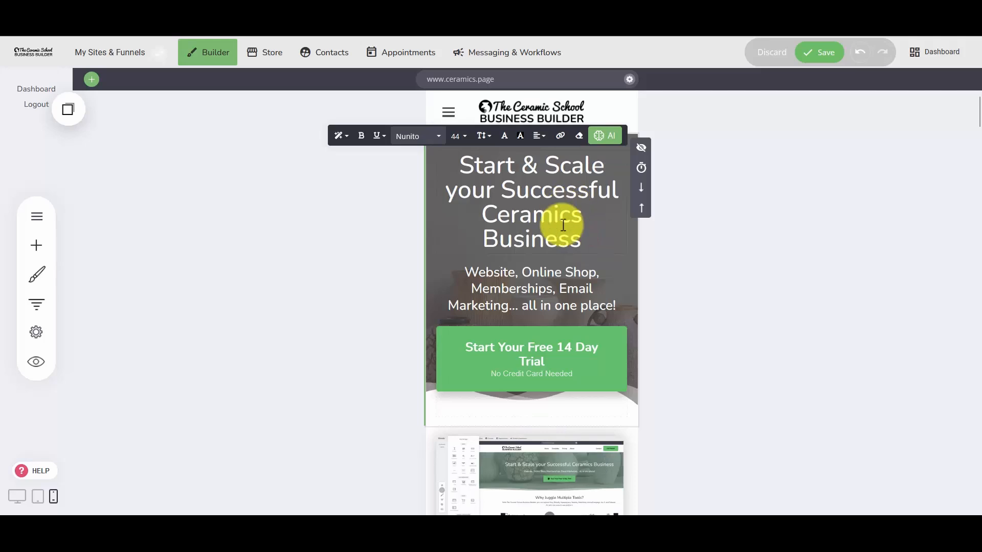
type("1")
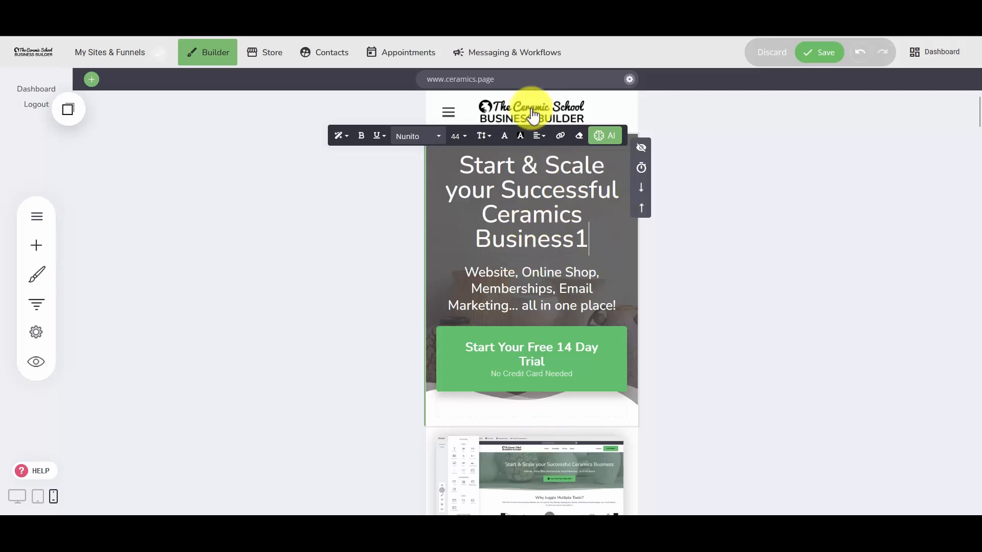
left_click(515, 381)
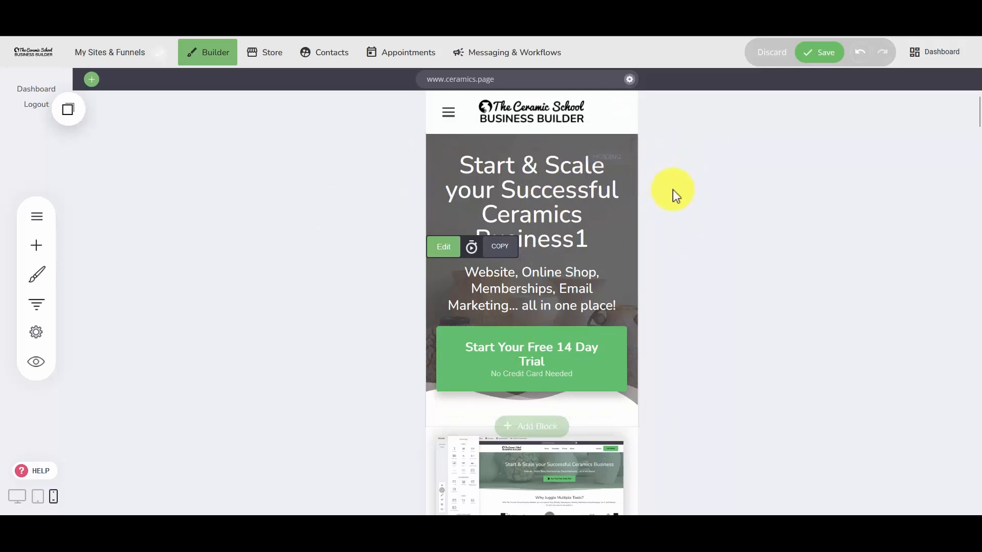
left_click(780, 318)
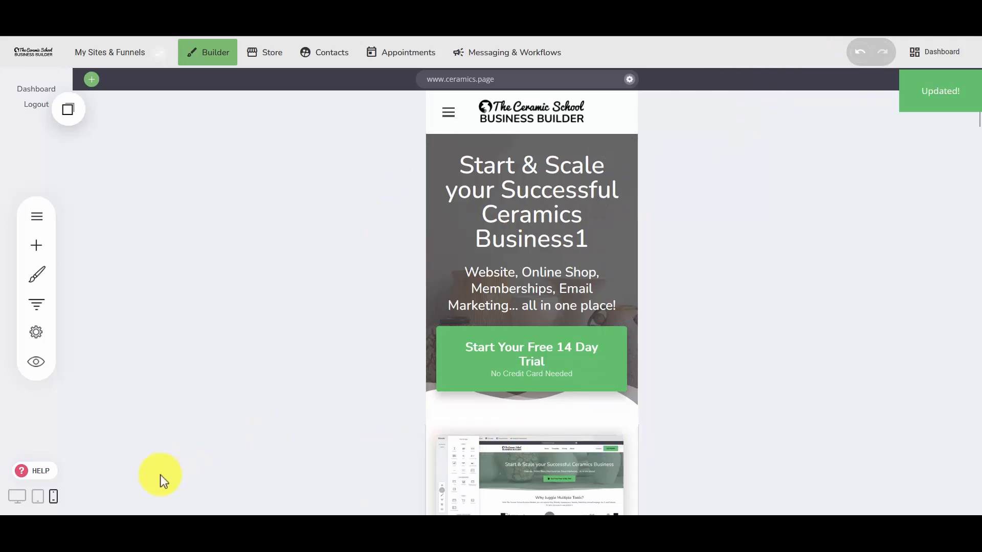
Check the edited hero heading in desktop view and delete its trailing "1" in phone view.
left_click(17, 496)
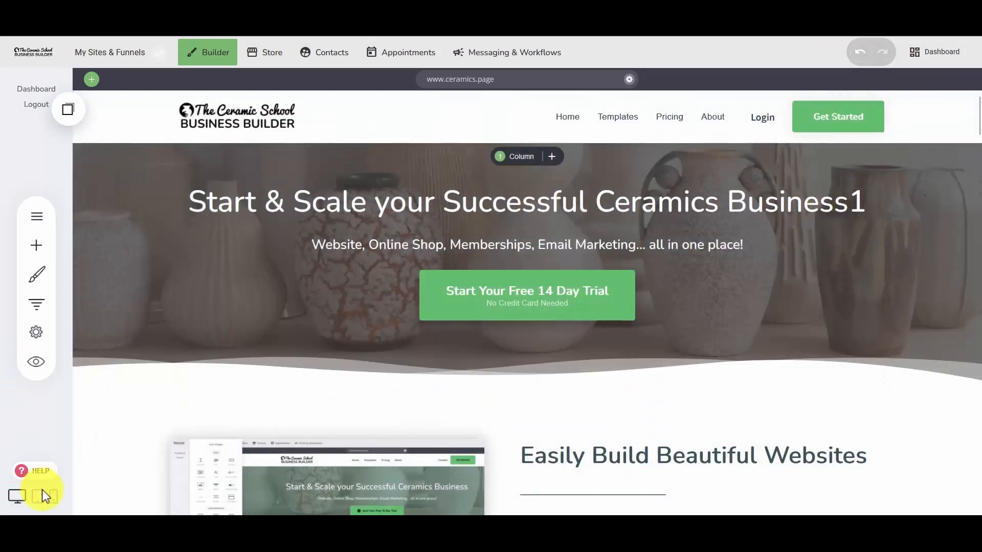
left_click(53, 496)
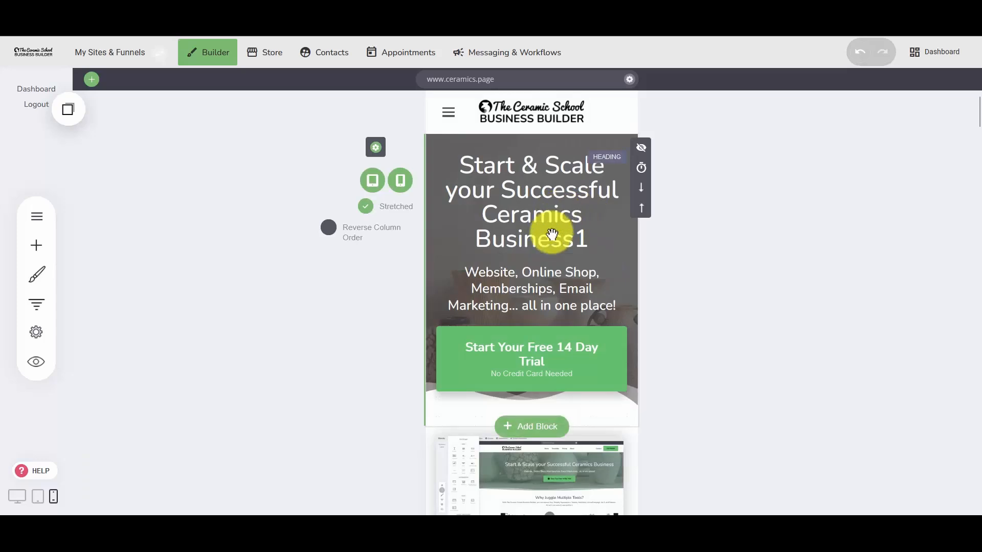
left_click(552, 233)
key("BackSpace")
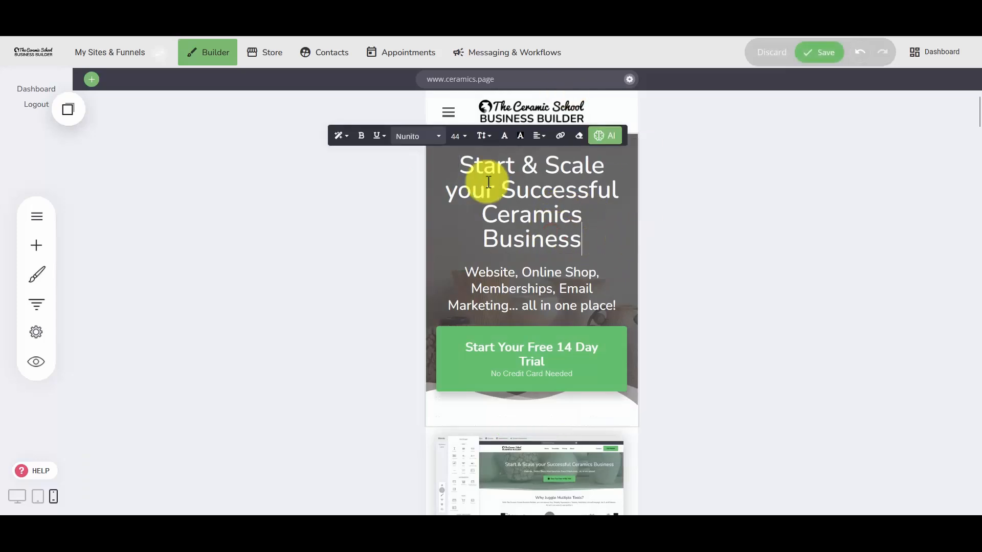
left_click(767, 274)
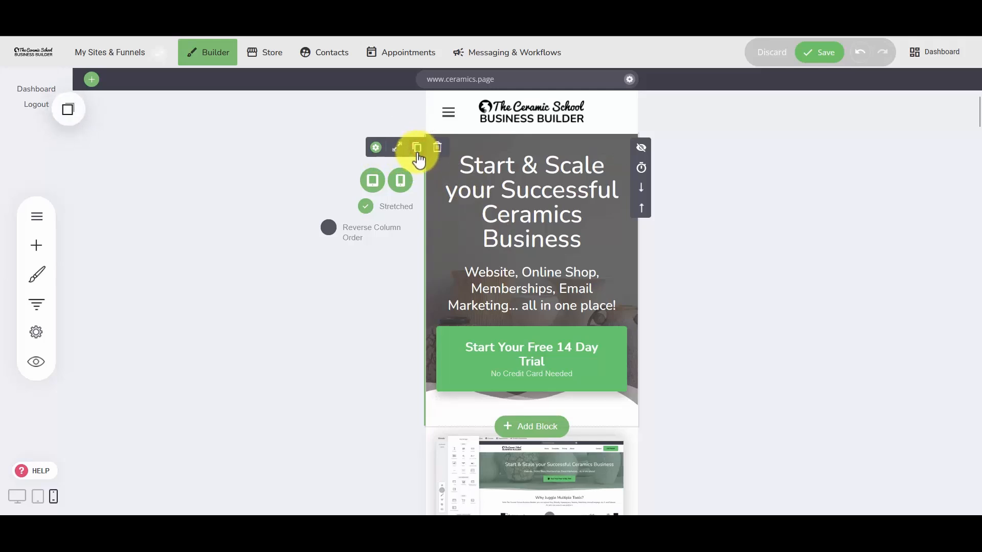
Hide the original hero block in phone view and insert its copied container directly below as a mobile-only block.
left_click(400, 181)
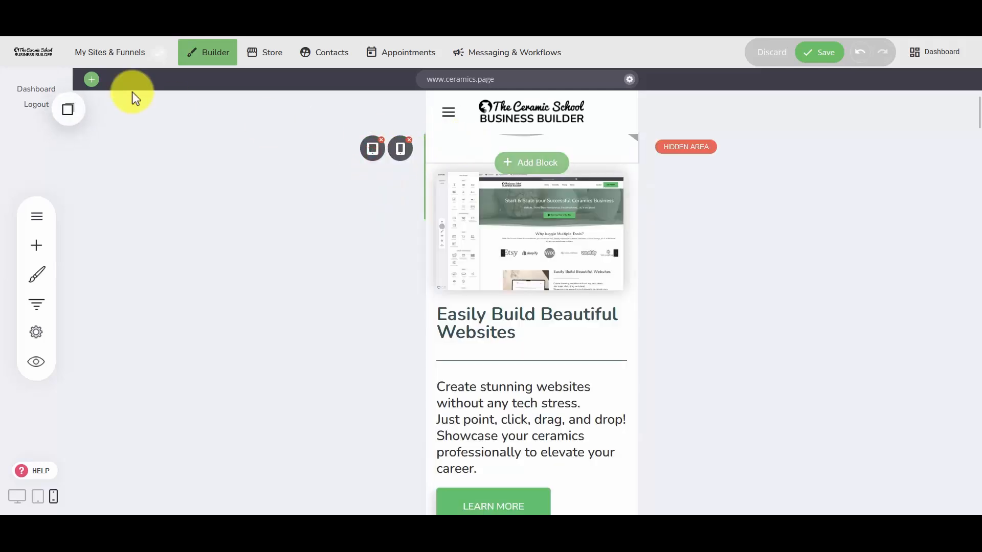
left_click(74, 110)
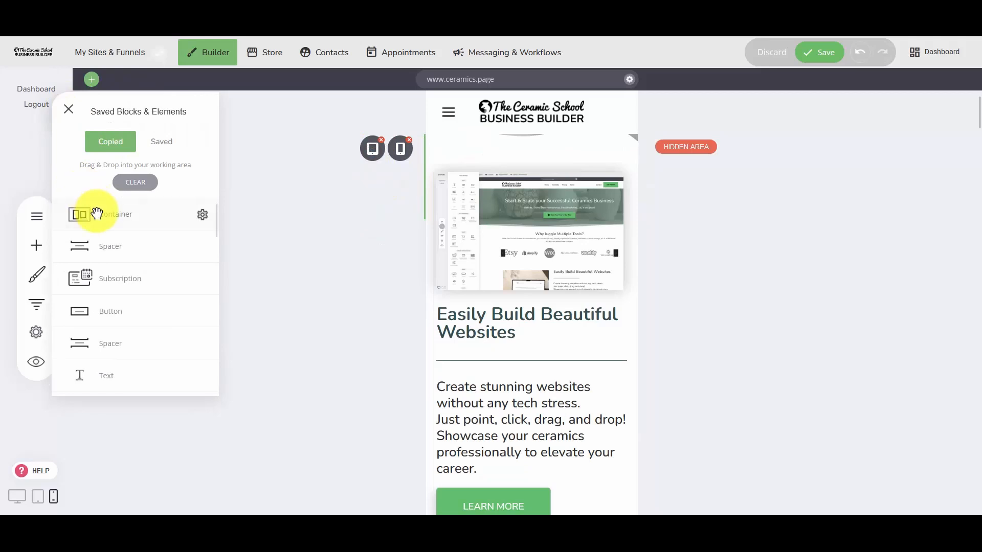
left_click_drag(105, 219, 543, 167)
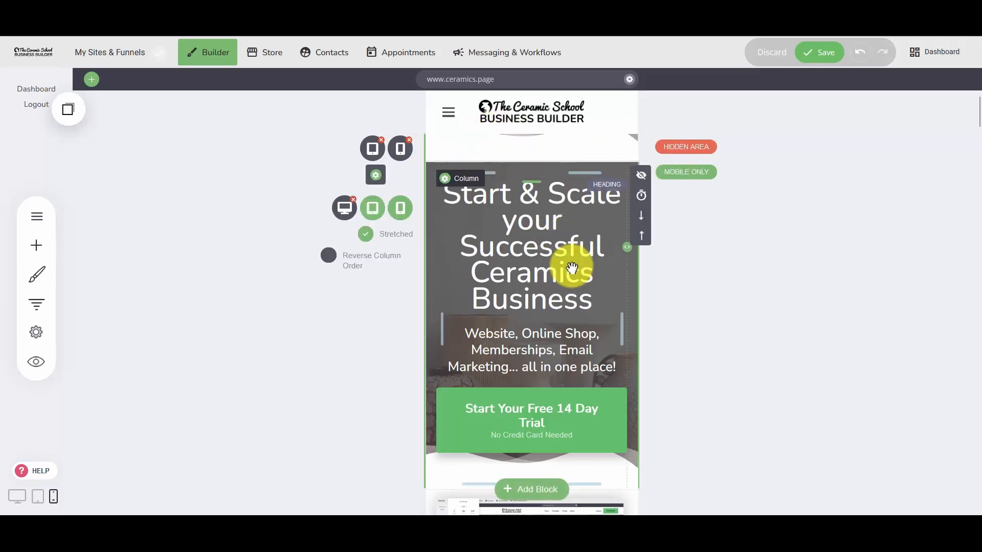
Append "123132" to the end of the "Start & Scale your Successful Ceramics Business" heading in the mobile-only hero copy.
left_click(563, 297)
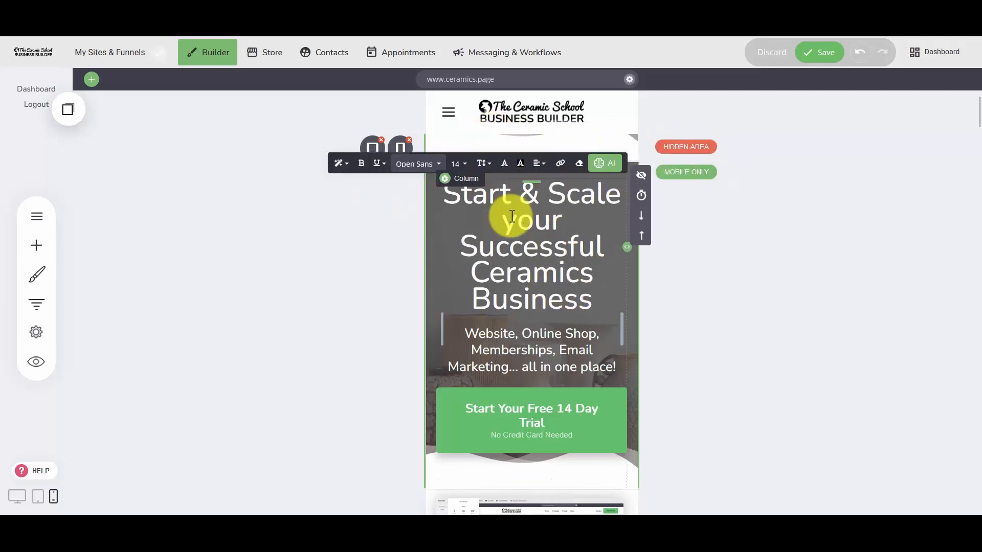
left_click_drag(476, 200, 572, 295)
left_click(572, 295)
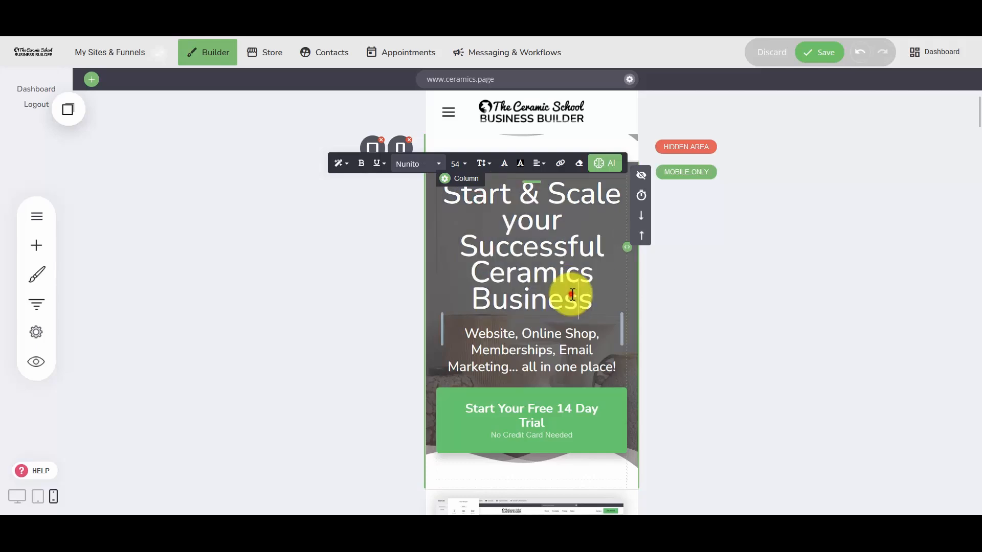
scroll(530, 391, "down", 1)
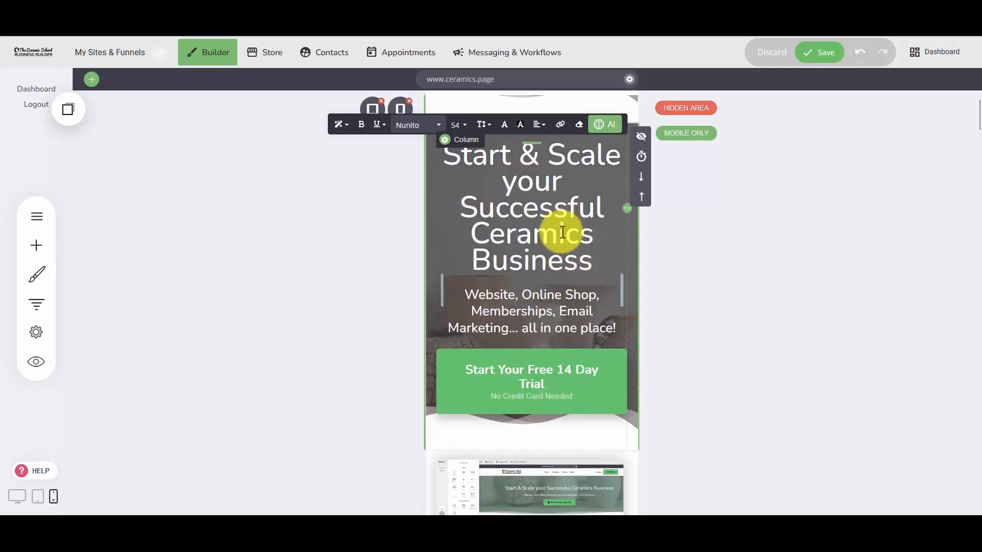
scroll(562, 204, "up", 1)
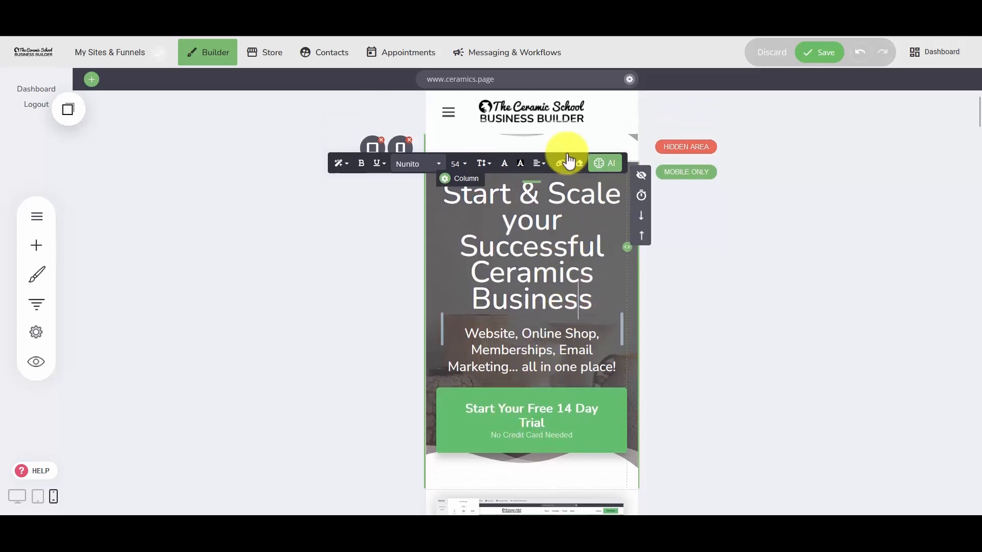
left_click(338, 265)
left_click(602, 299)
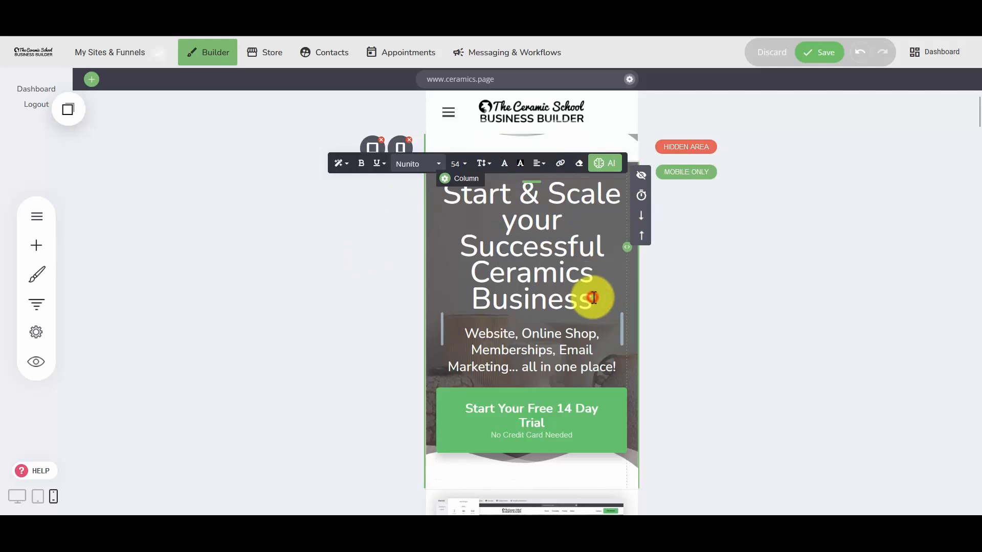
left_click(687, 284)
Separate "123132" from "Business" in the mobile-only hero heading so that it sits on its own line.
left_click(558, 297)
left_click(556, 295)
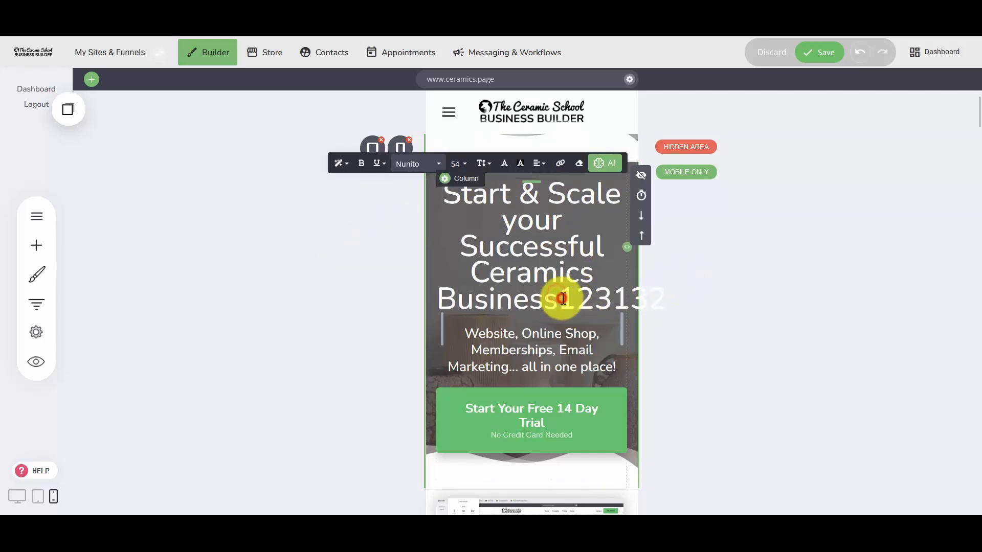
left_click(702, 294)
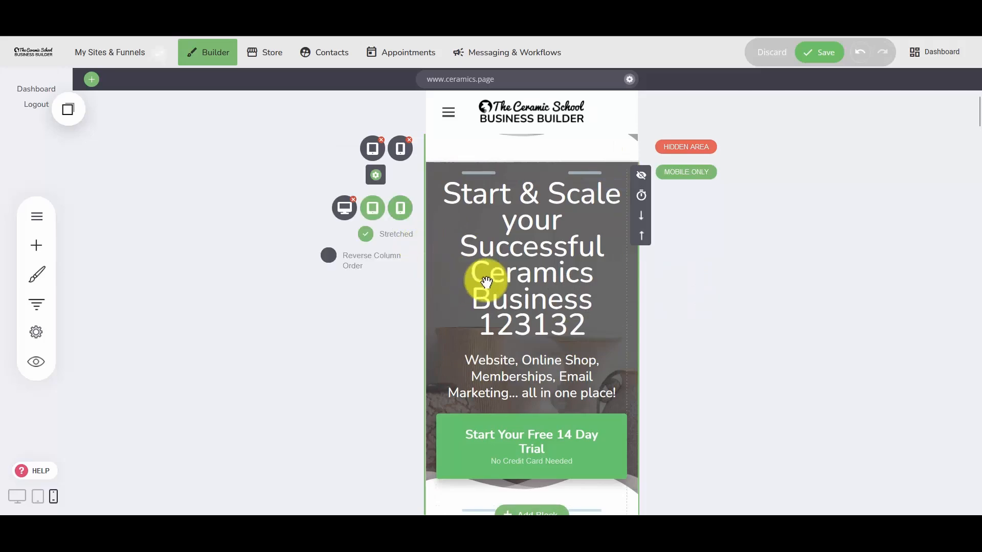